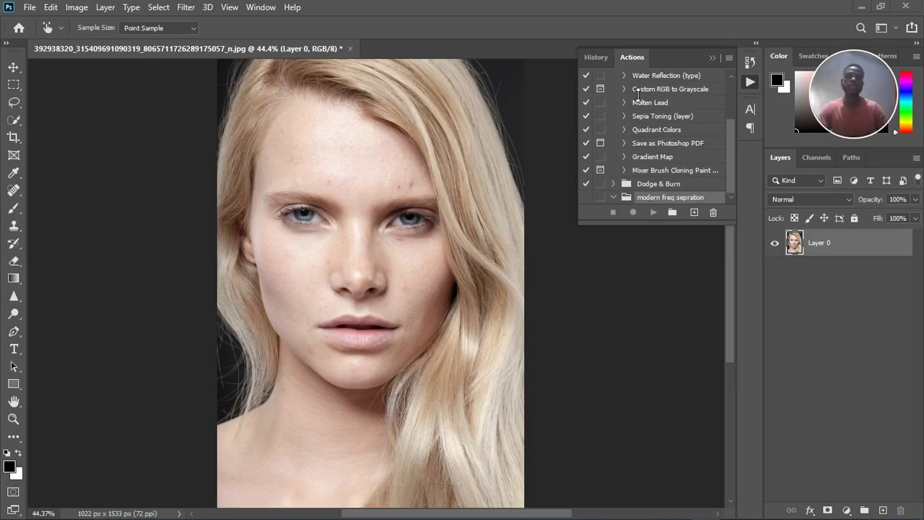
pyautogui.click(634, 57)
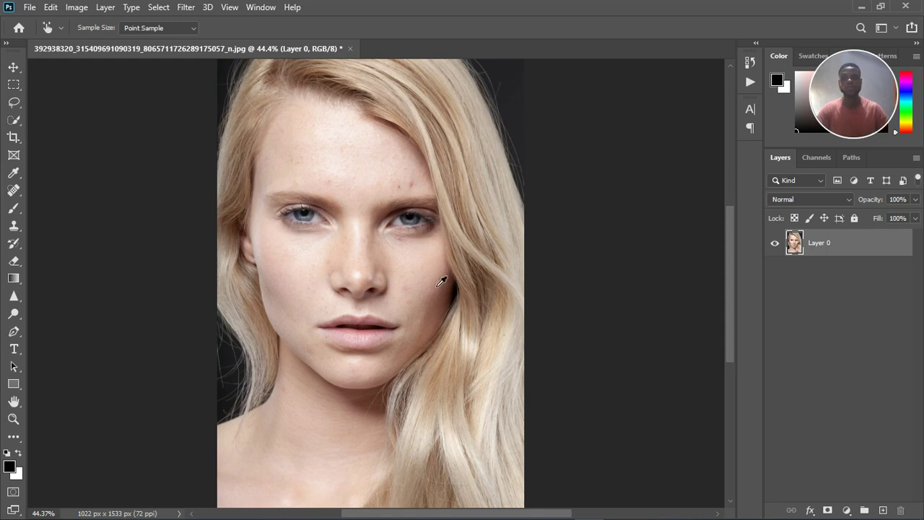
pyautogui.scroll(-1, 437, 283)
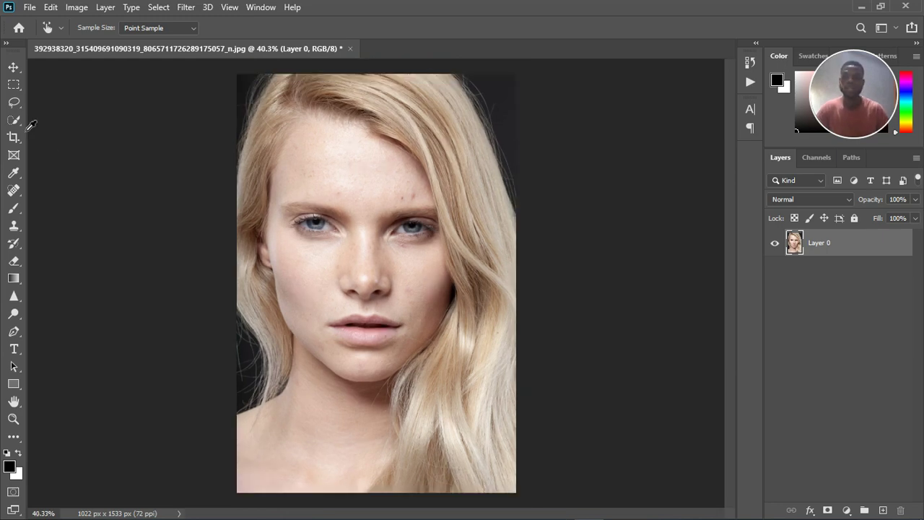
pyautogui.click(14, 102)
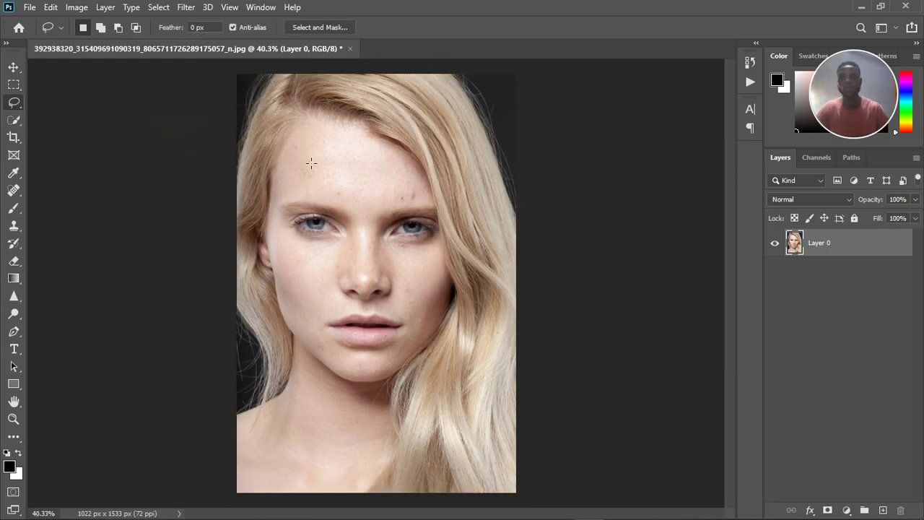
pyautogui.click(14, 67)
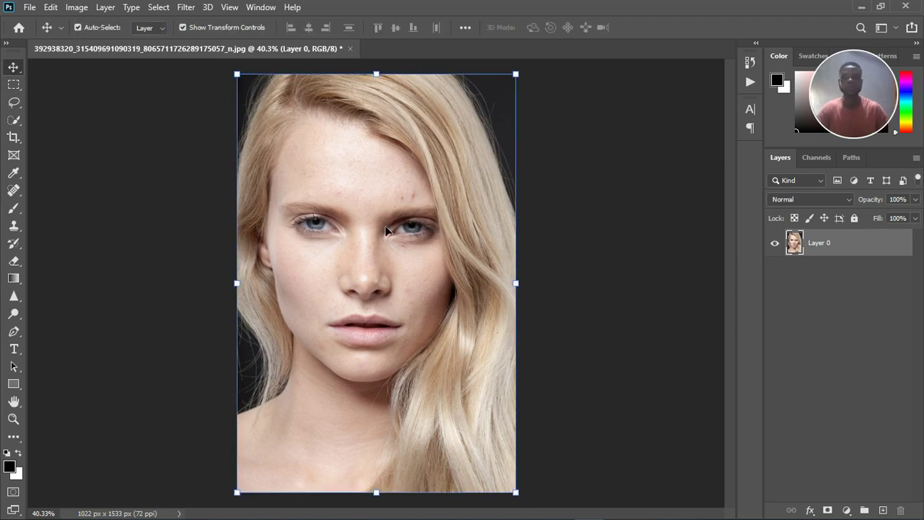
pyautogui.scroll(2, 386, 228)
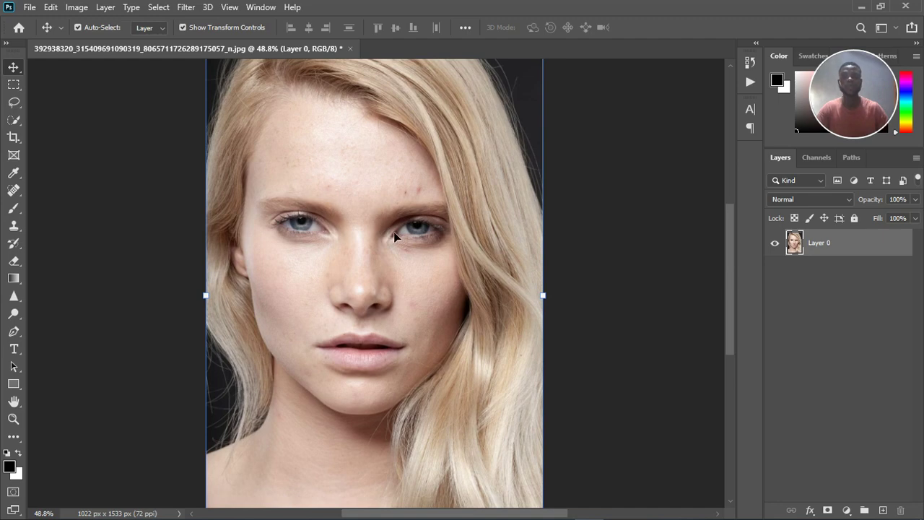
pyautogui.scroll(-2, 406, 247)
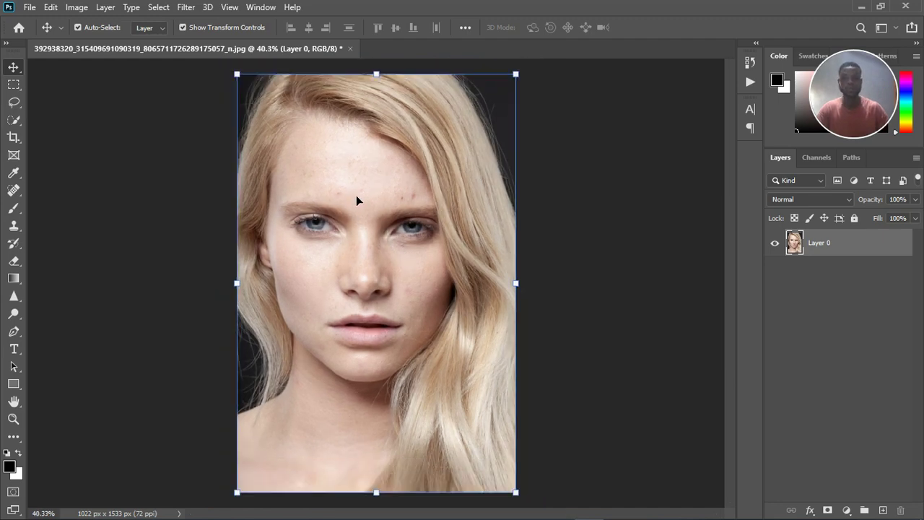
pyautogui.scroll(1, 356, 198)
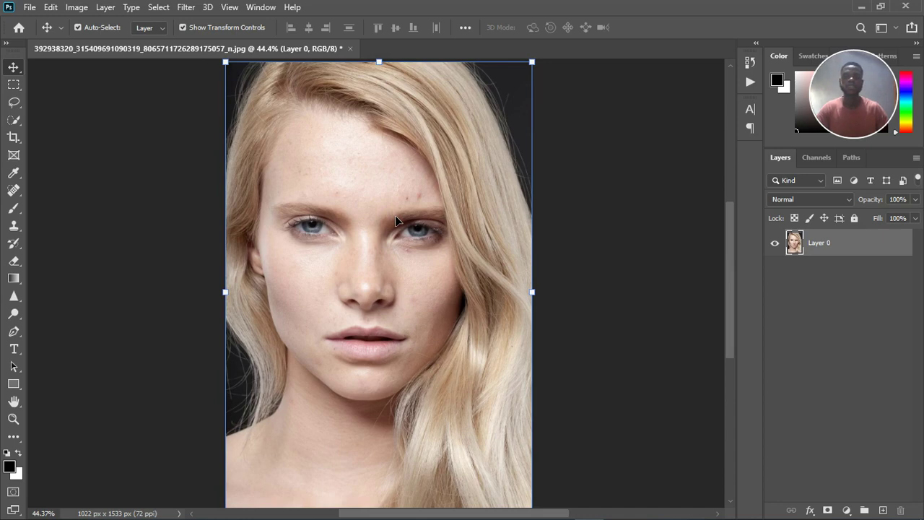
pyautogui.hotkey('ctrl', '0')
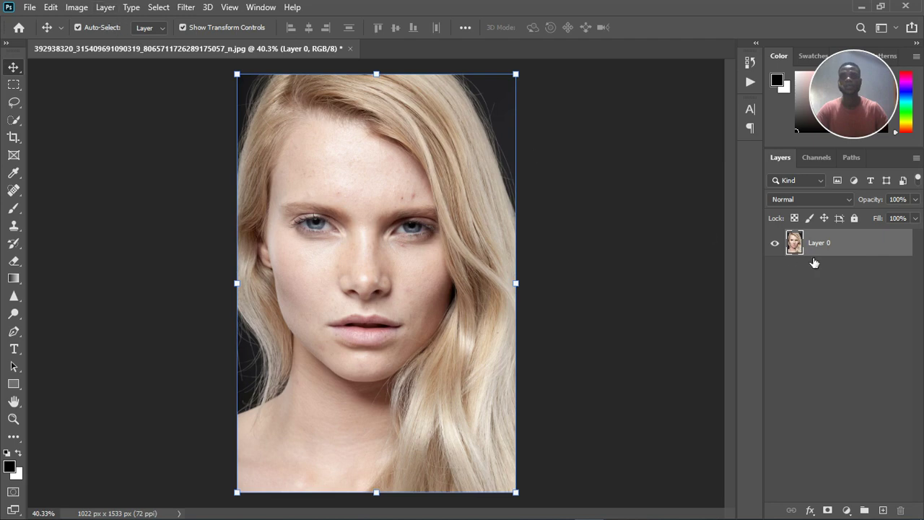
# Step: Convert the portrait's Layer 0 into the document's Background layer
pyautogui.click(105, 7)
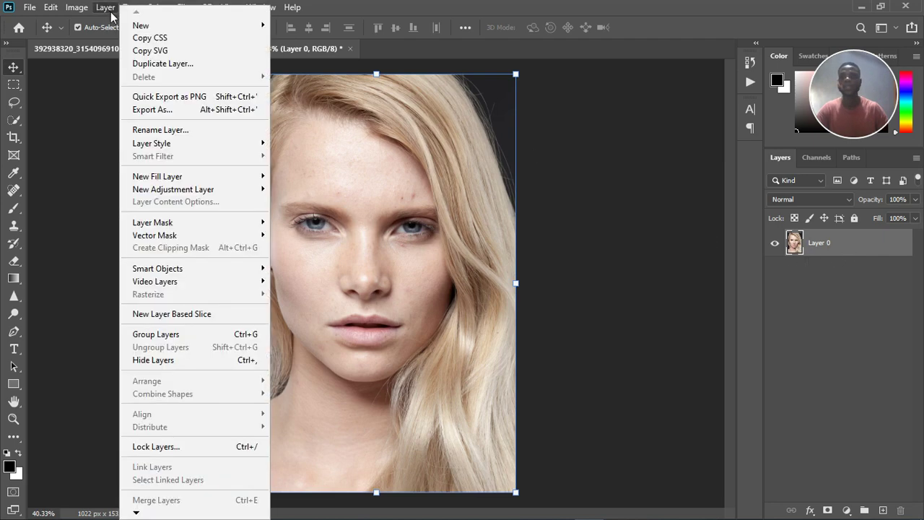
pyautogui.moveTo(211, 27)
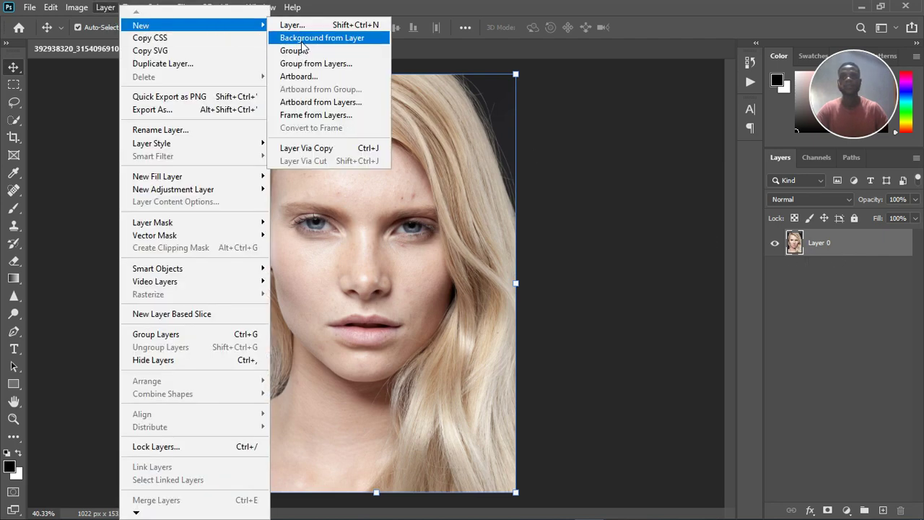
pyautogui.click(321, 37)
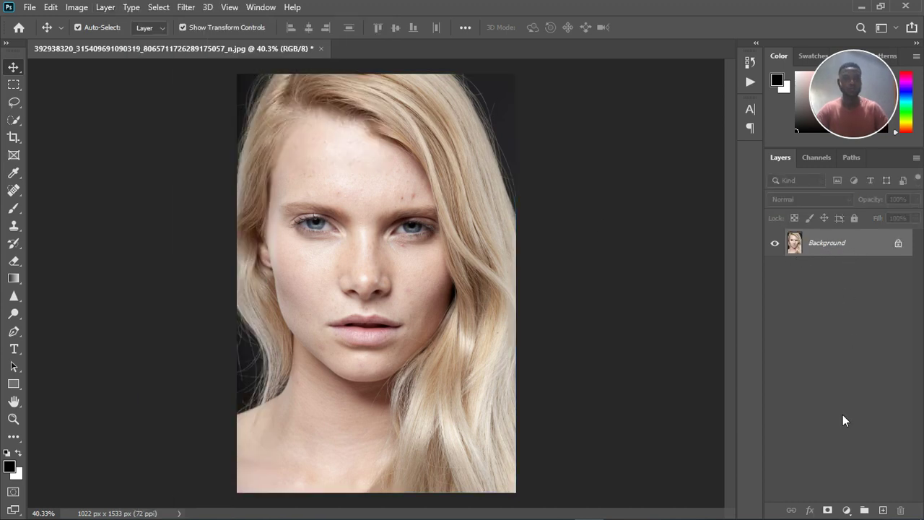
pyautogui.click(848, 512)
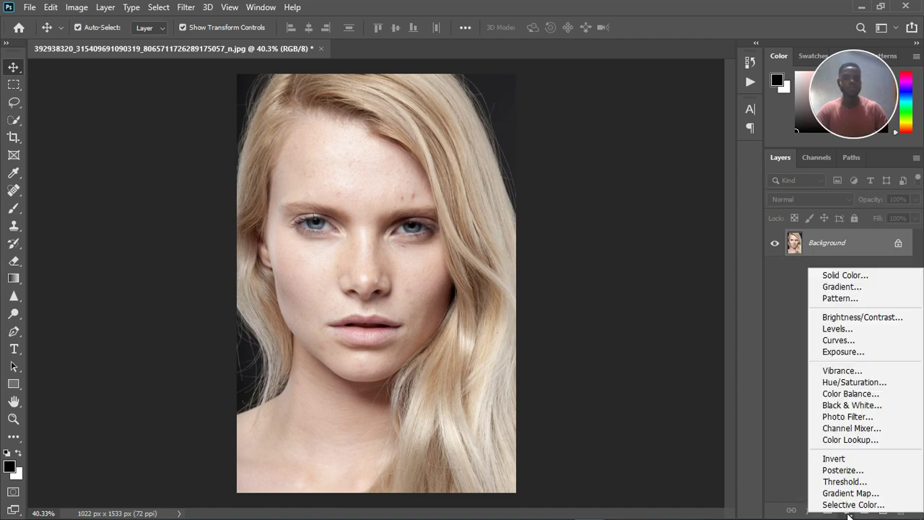
pyautogui.click(778, 457)
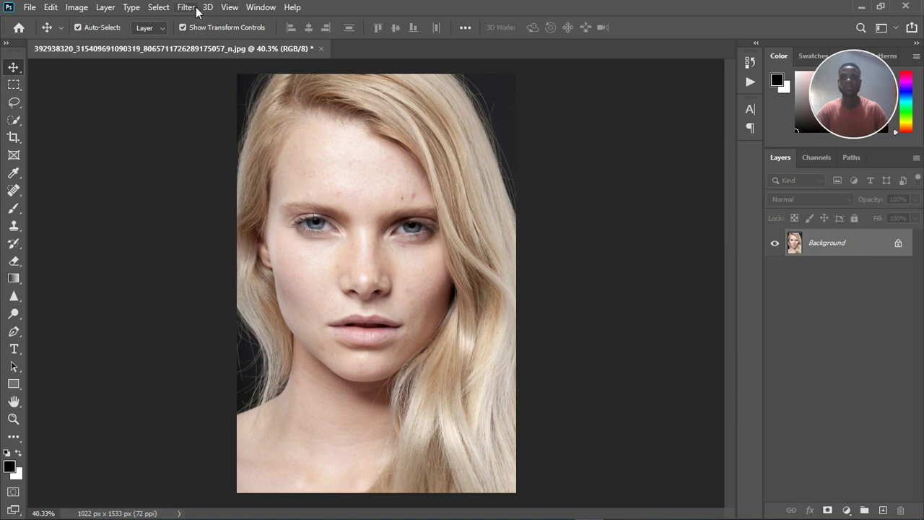
# Step: Create a new action set named MODERN FREQUENCY SEPERATION
pyautogui.click(258, 9)
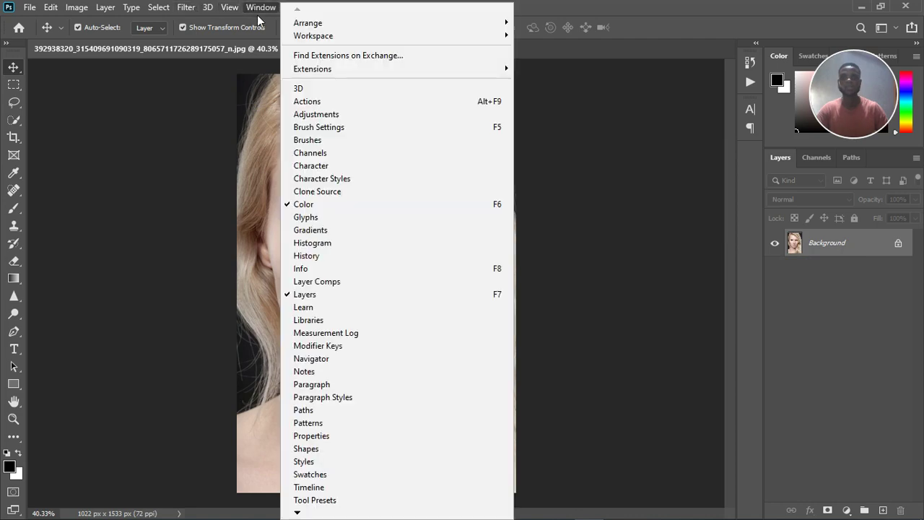
pyautogui.click(310, 101)
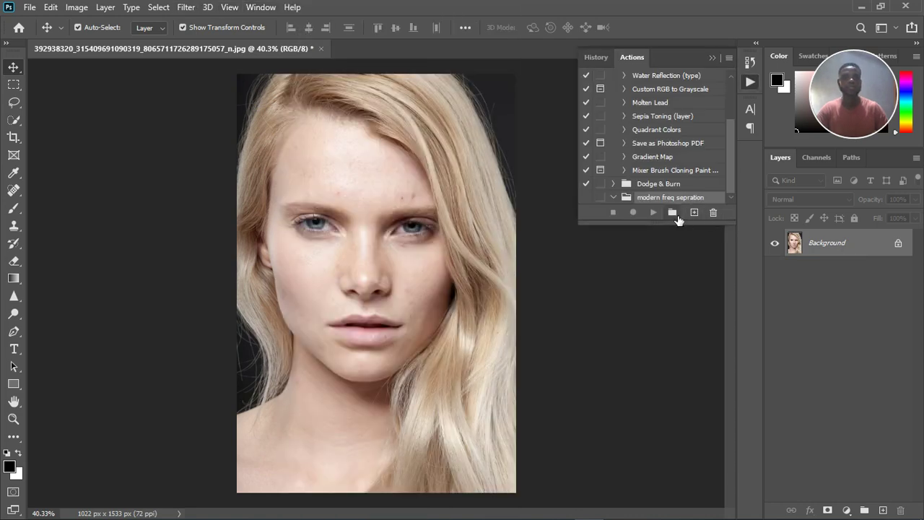
pyautogui.click(674, 214)
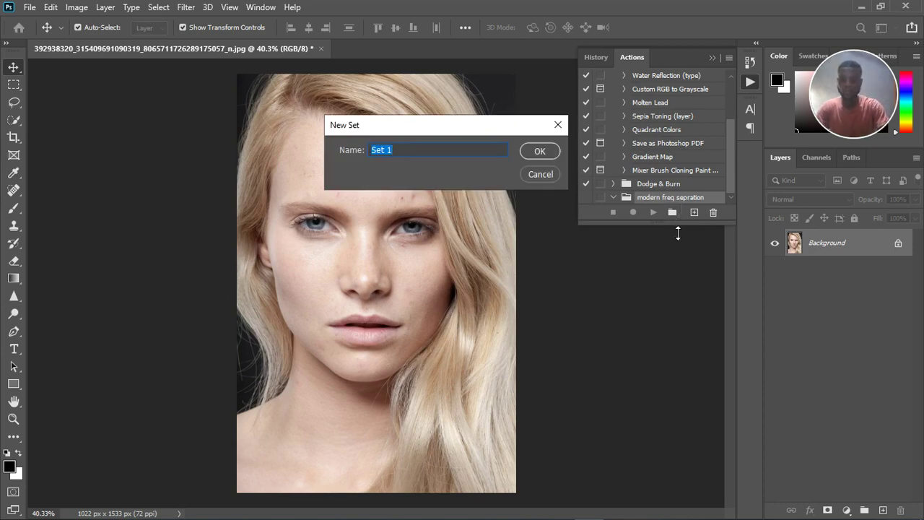
pyautogui.write('MODEN')
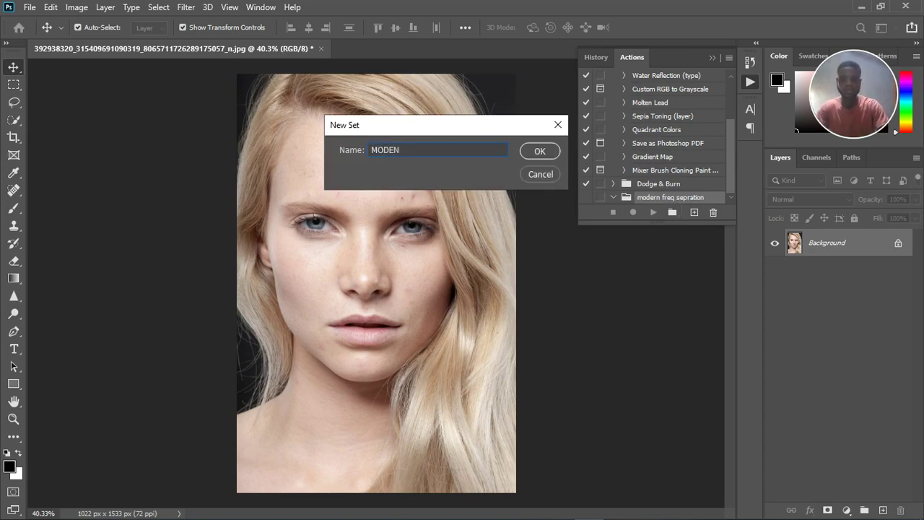
pyautogui.write('RN FREQUE')
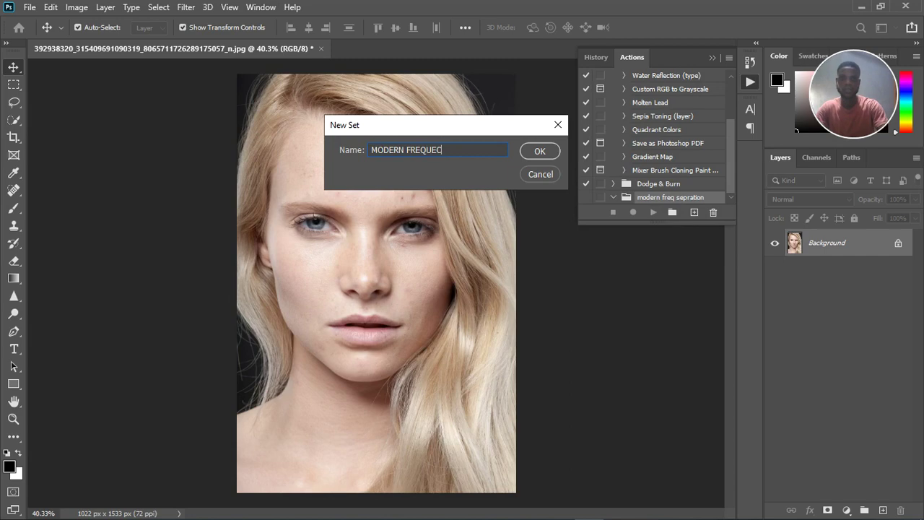
pyautogui.write('NCY SEPE')
pyautogui.write('AR')
pyautogui.press('BackSpace')
pyautogui.press('BackSpace')
pyautogui.write('RATI')
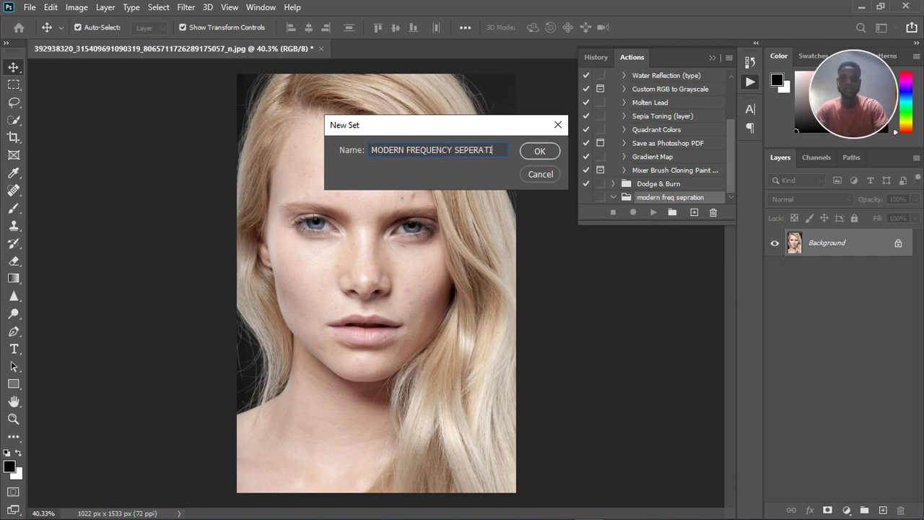
pyautogui.write('ON')
pyautogui.press('Return')
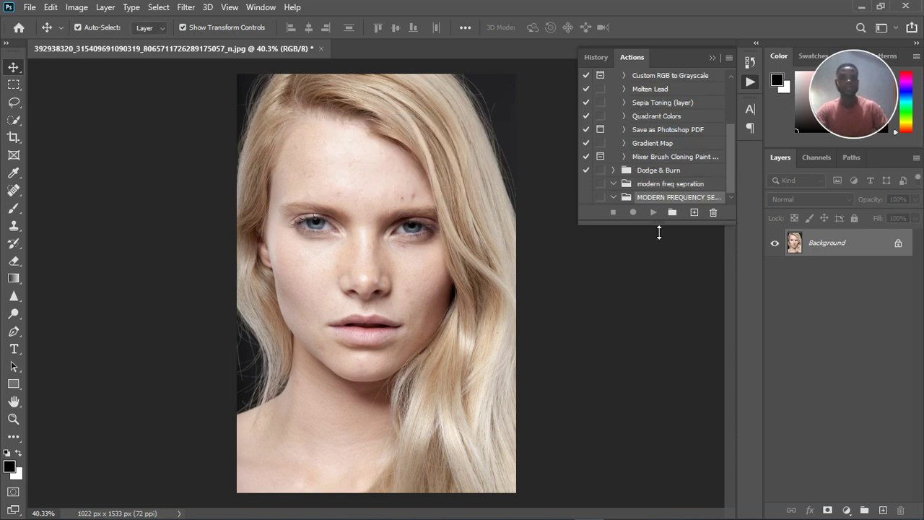
# Step: Create an action named Modern freq sep 1 in the MODERN FREQUENCY SEPERATION set and start recording it
pyautogui.moveTo(659, 231); pyautogui.dragTo(659, 365)
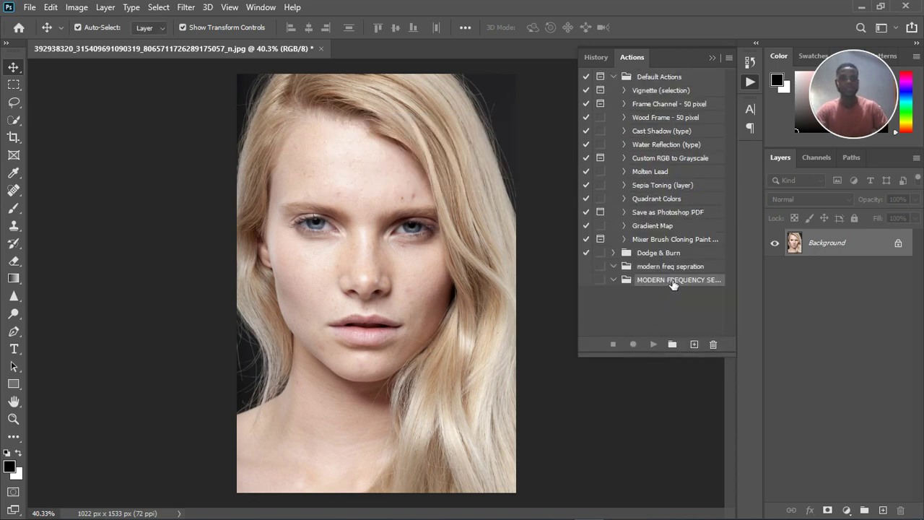
pyautogui.click(694, 345)
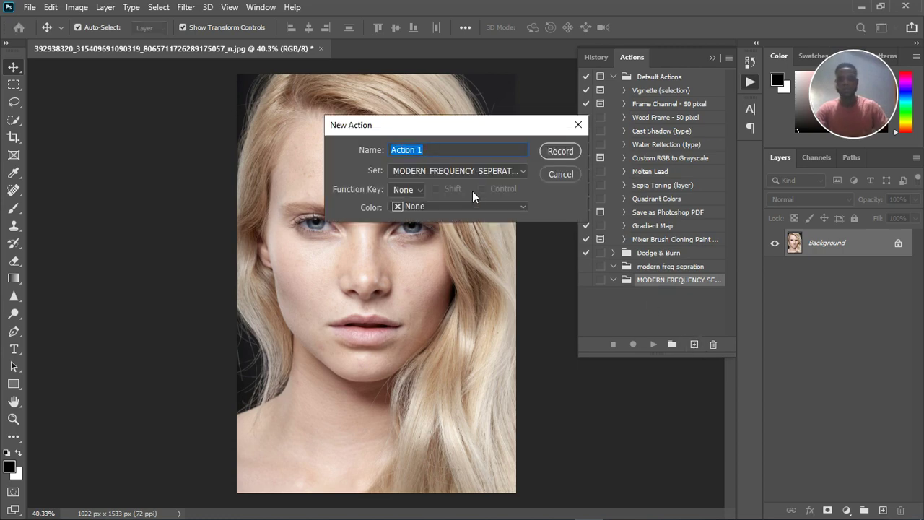
pyautogui.write('M')
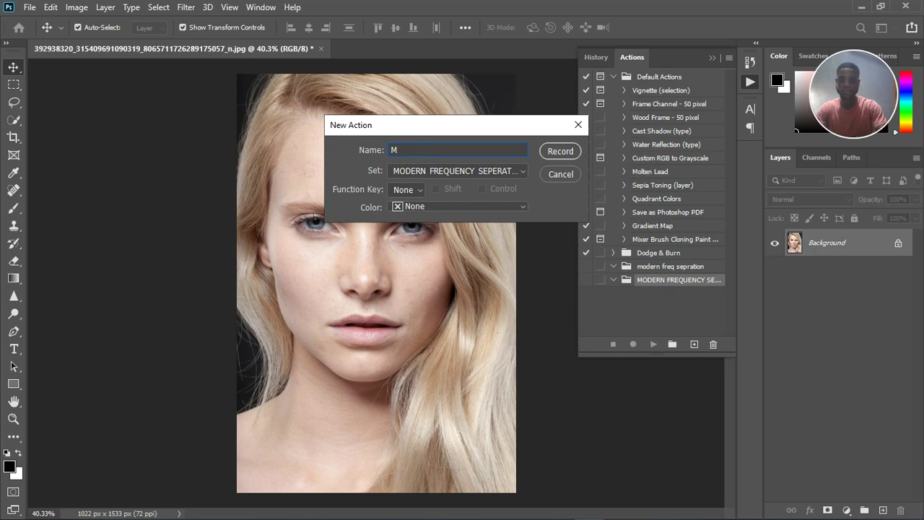
pyautogui.write('Sodern freq sep')
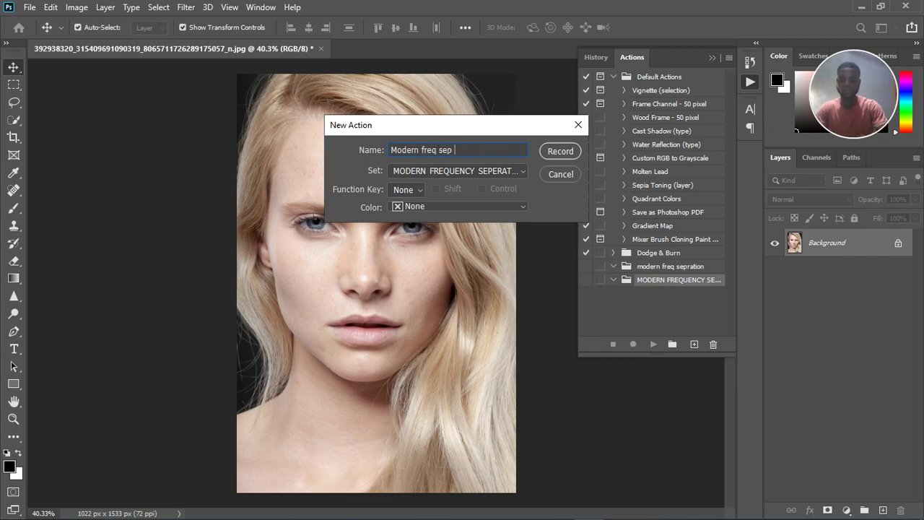
pyautogui.write(' 1')
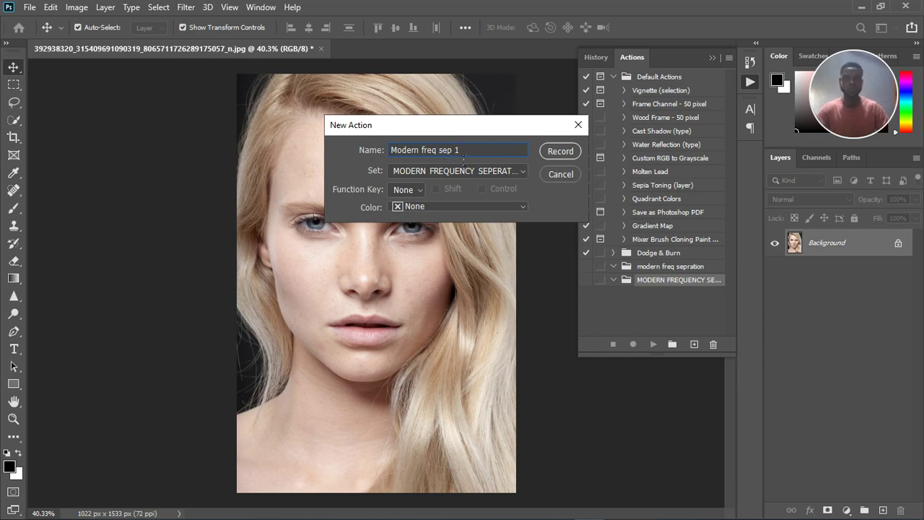
pyautogui.click(560, 151)
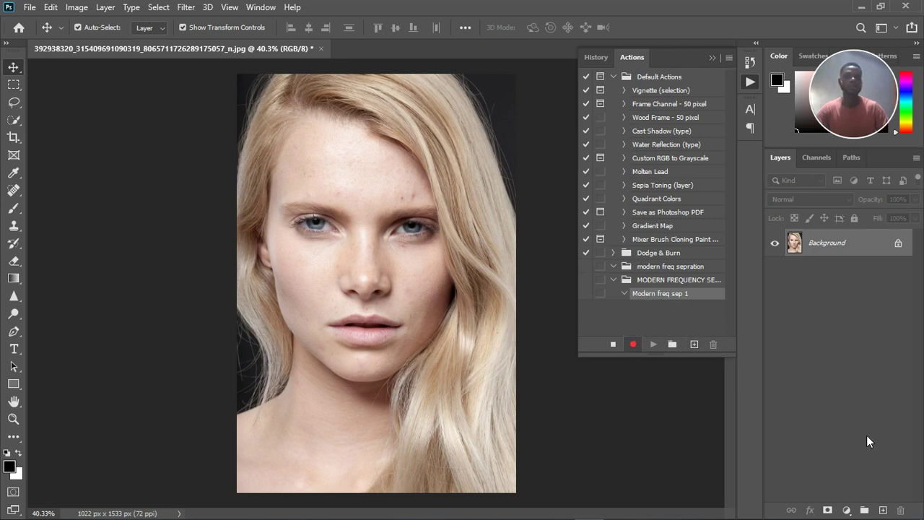
# Step: Add a Black & White adjustment layer above the Background and set its Reds to -146
pyautogui.click(846, 510)
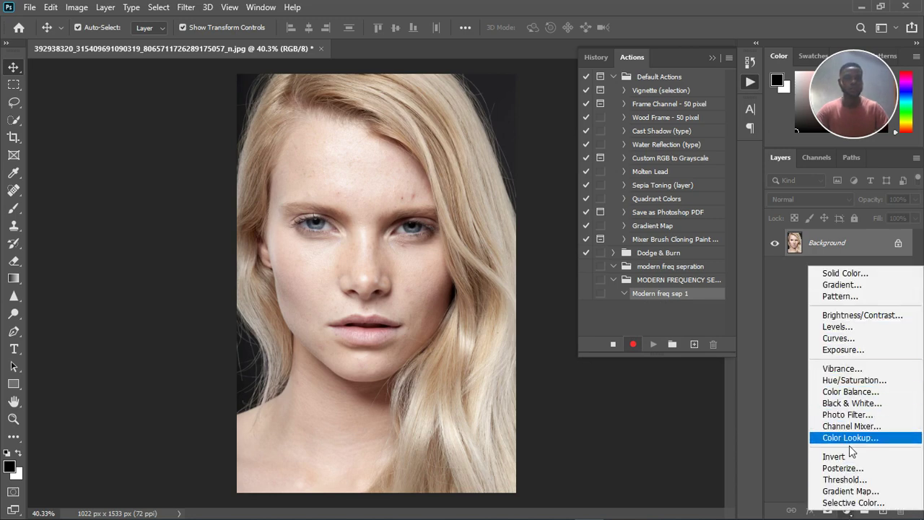
pyautogui.click(849, 402)
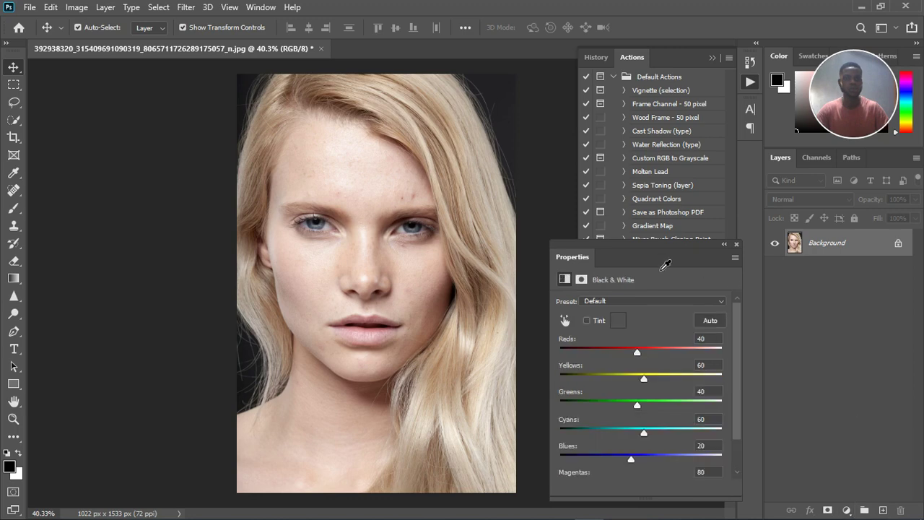
pyautogui.moveTo(672, 254); pyautogui.dragTo(142, 126)
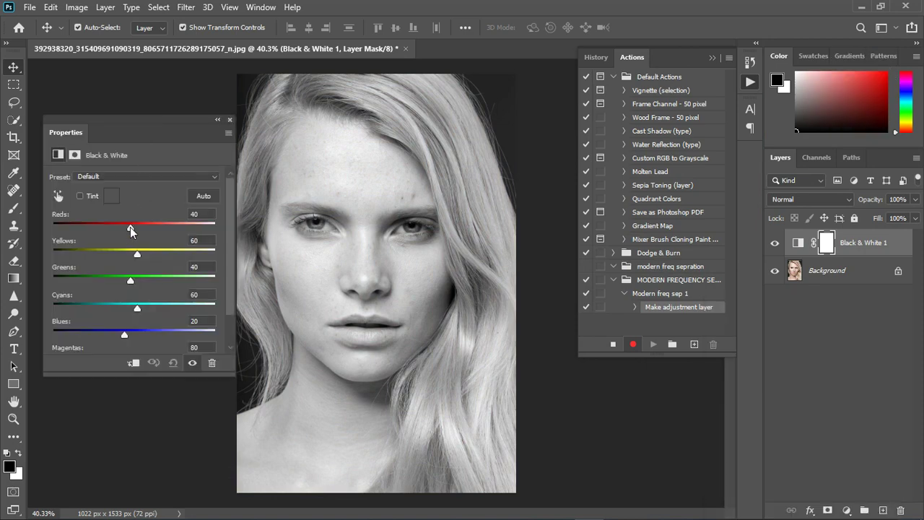
pyautogui.moveTo(130, 228); pyautogui.dragTo(72, 231)
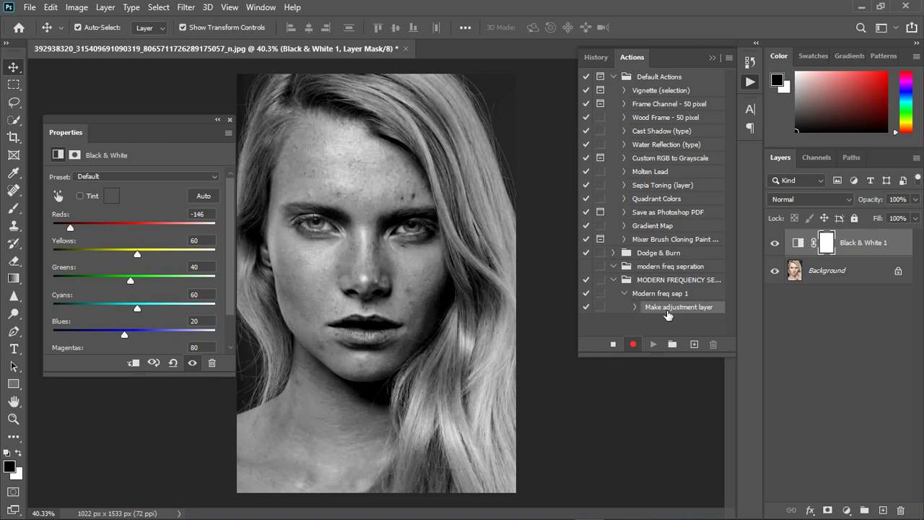
pyautogui.click(636, 307)
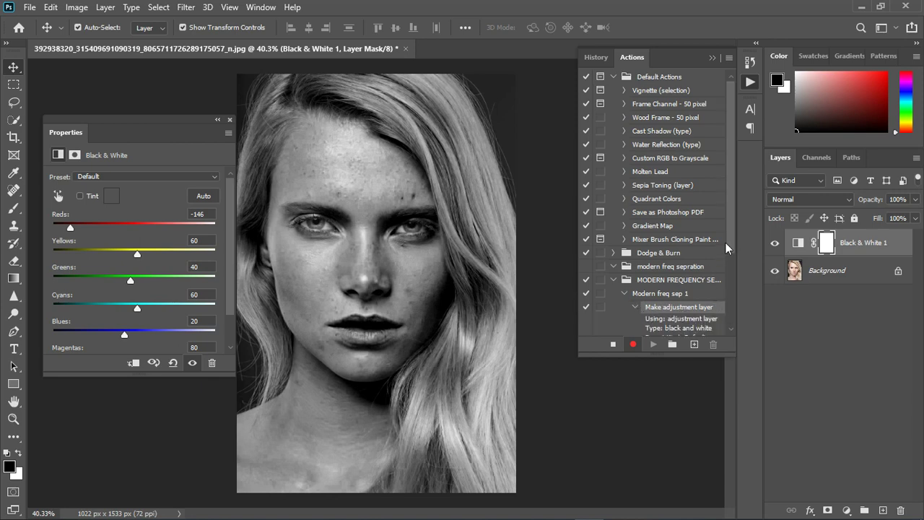
pyautogui.scroll(-3, 731, 274)
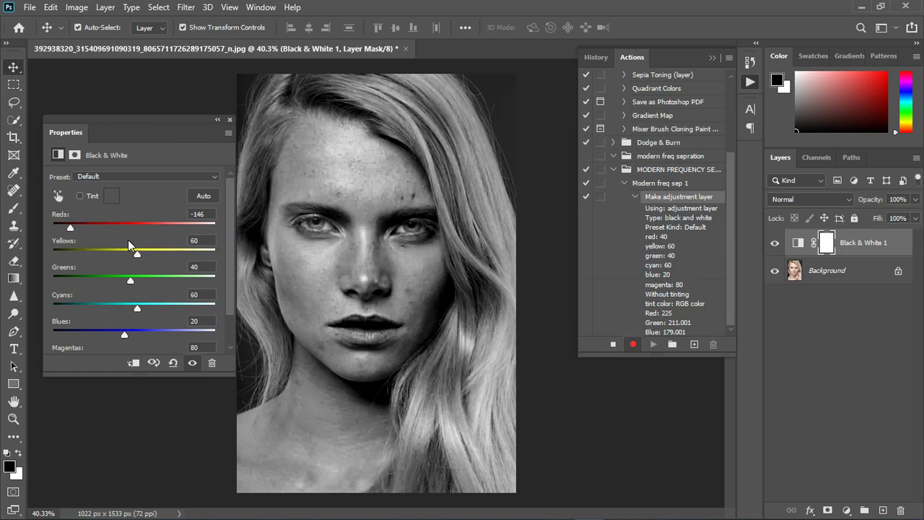
pyautogui.click(230, 120)
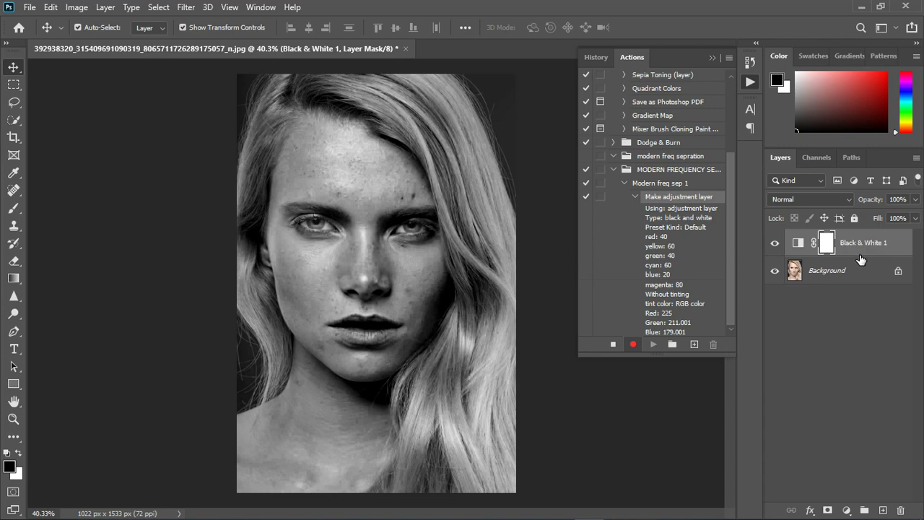
pyautogui.click(625, 184)
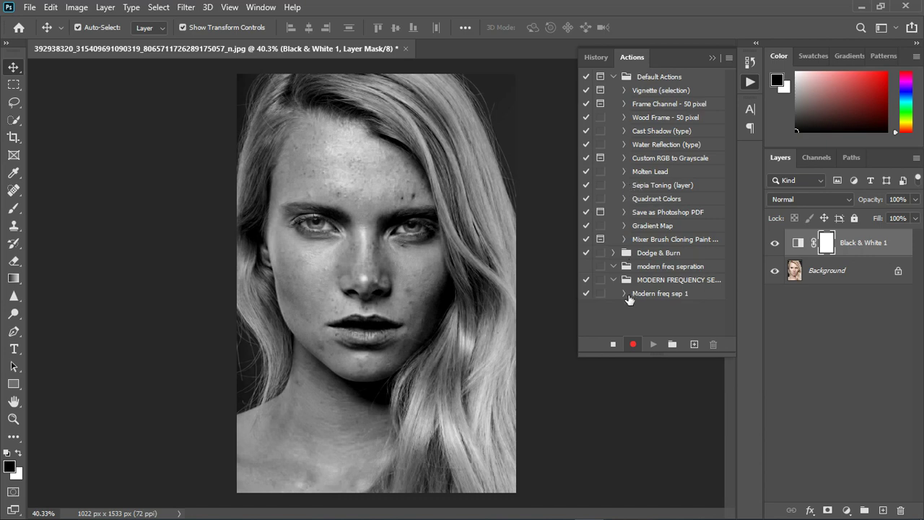
# Step: Switch to the Spot Healing Brush Tool, stop recording Modern freq sep 1 and collapse its action set
pyautogui.click(11, 192)
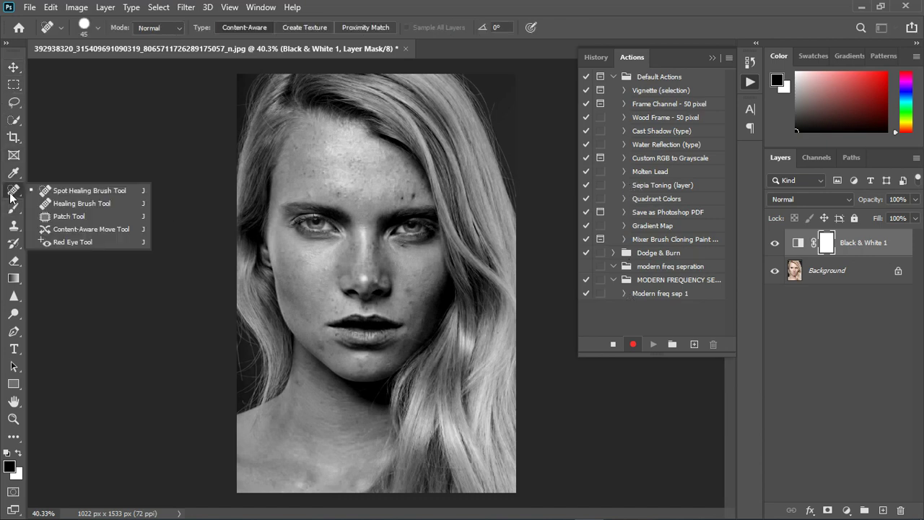
pyautogui.click(74, 192)
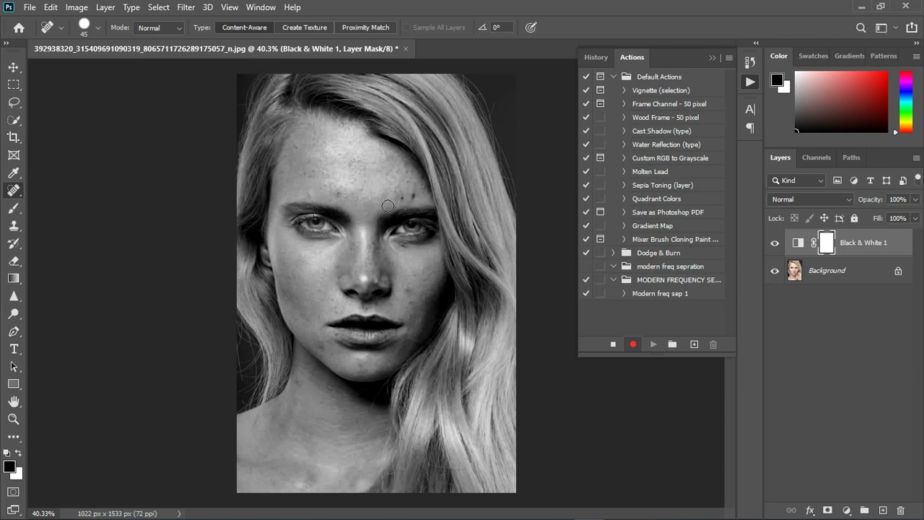
pyautogui.click(633, 343)
pyautogui.click(613, 344)
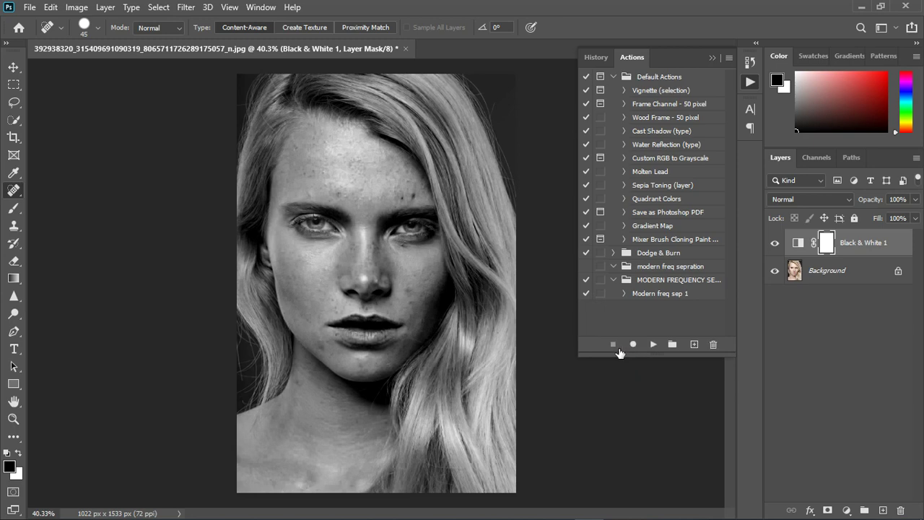
pyautogui.click(626, 293)
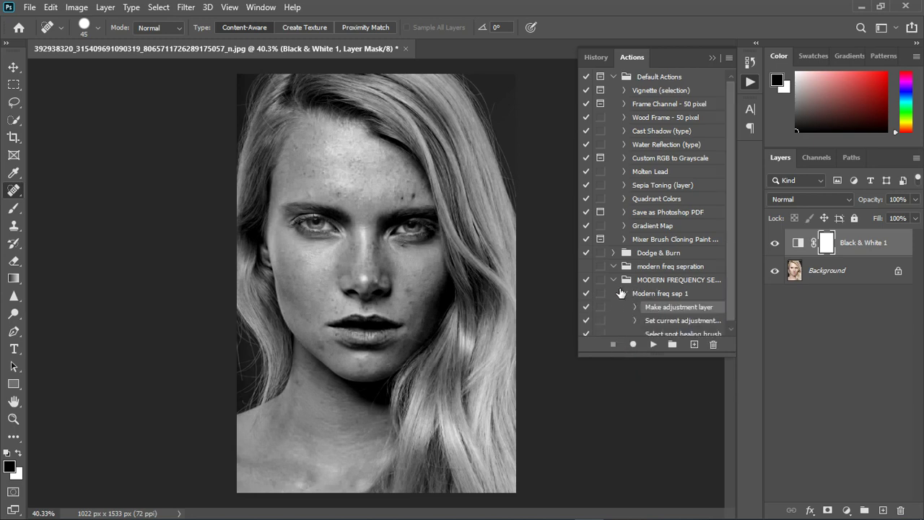
pyautogui.click(615, 282)
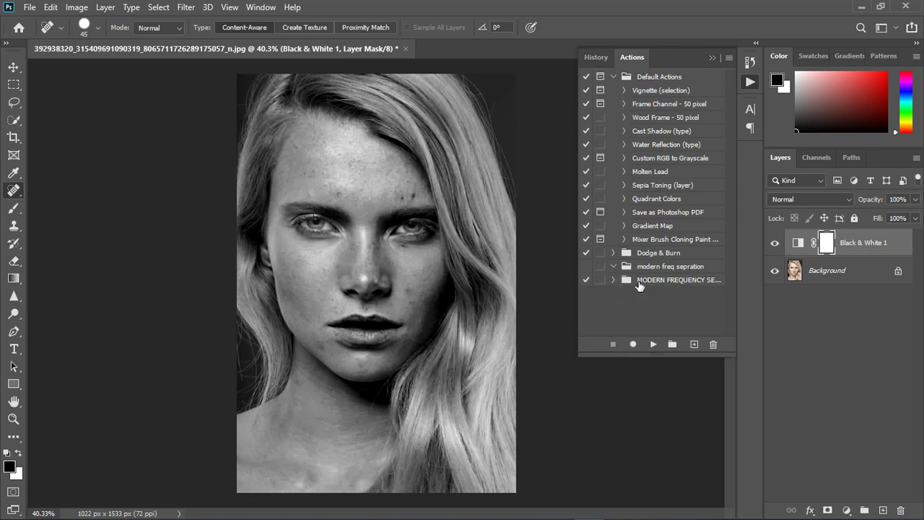
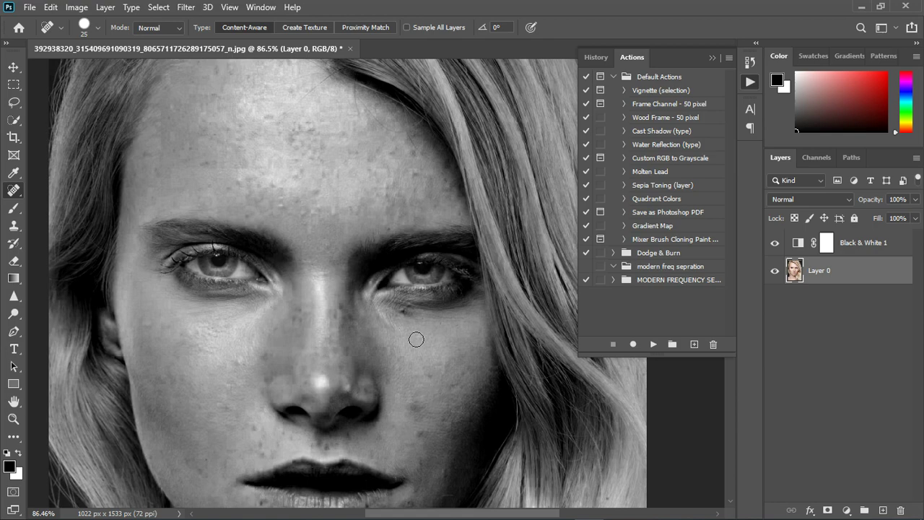
# Step: Try to remove the dark blemish under the eye nearer the hair with the Spot Healing Brush
pyautogui.click(404, 312)
pyautogui.scroll(3, 422, 349)
pyautogui.scroll(2, 427, 351)
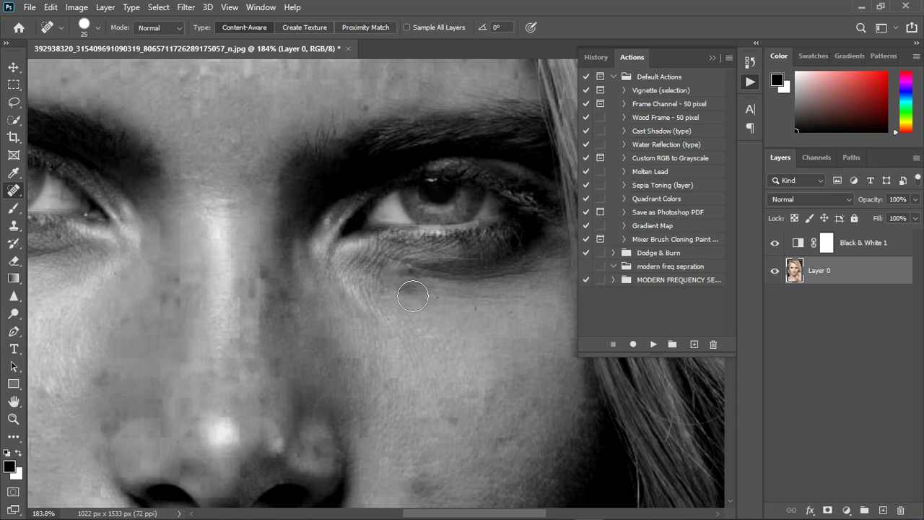
pyautogui.hotkey('ctrl', 'z')
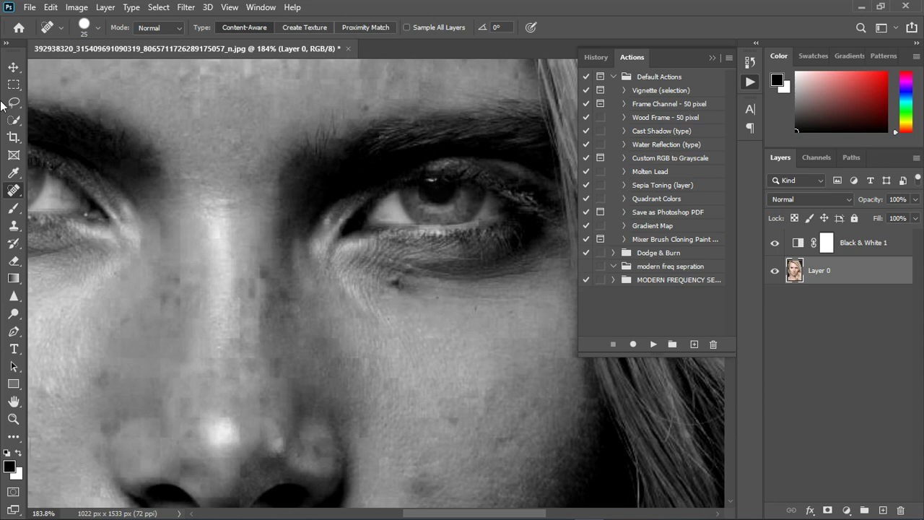
# Step: Patch the dark blemish under the eye on Layer 0 with clean skin from the cheek below it
pyautogui.rightClick(15, 190)
pyautogui.click(65, 217)
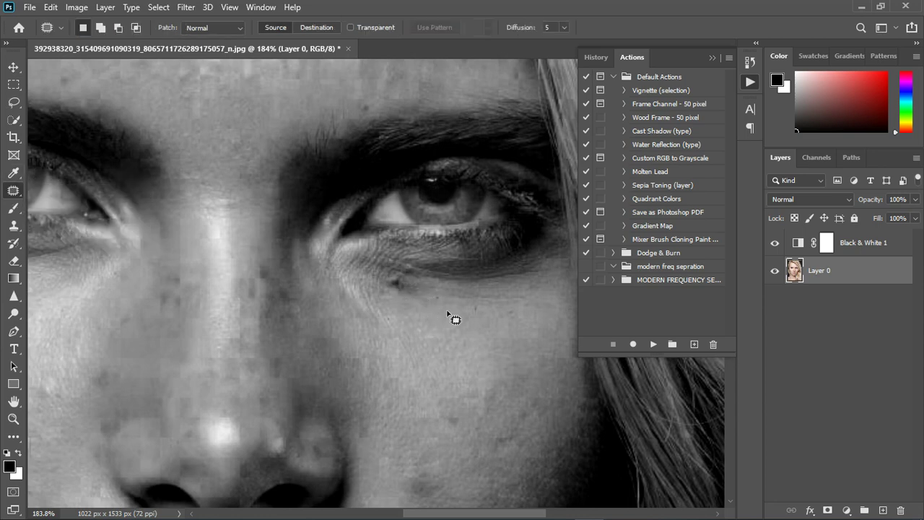
pyautogui.moveTo(399, 280)
pyautogui.mouseDown()
pyautogui.moveTo(431, 337)
pyautogui.moveTo(440, 290)
pyautogui.moveTo(528, 297)
pyautogui.moveTo(510, 309)
pyautogui.moveTo(414, 307)
pyautogui.moveTo(381, 279)
pyautogui.mouseUp()
pyautogui.moveTo(433, 303); pyautogui.dragTo(434, 344)
pyautogui.click(404, 268)
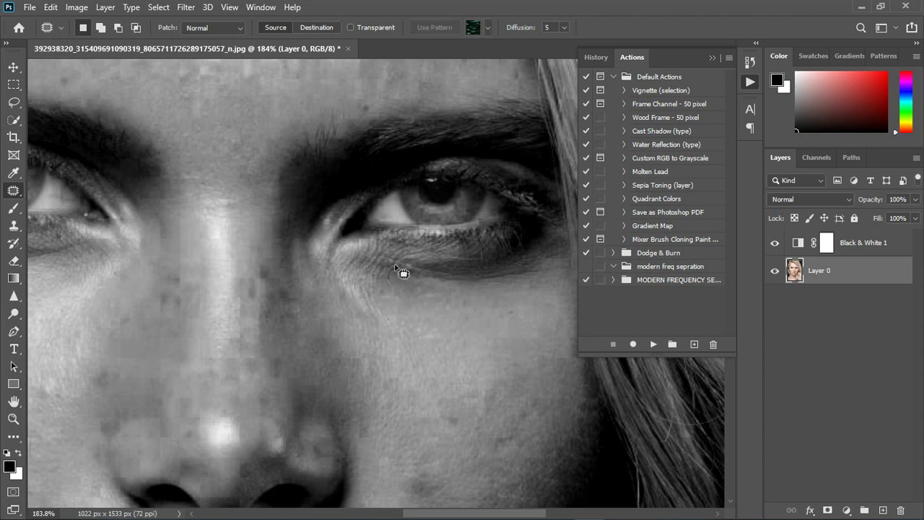
pyautogui.moveTo(379, 261)
pyautogui.mouseDown()
pyautogui.moveTo(429, 275)
pyautogui.moveTo(411, 280)
pyautogui.moveTo(379, 261)
pyautogui.mouseUp()
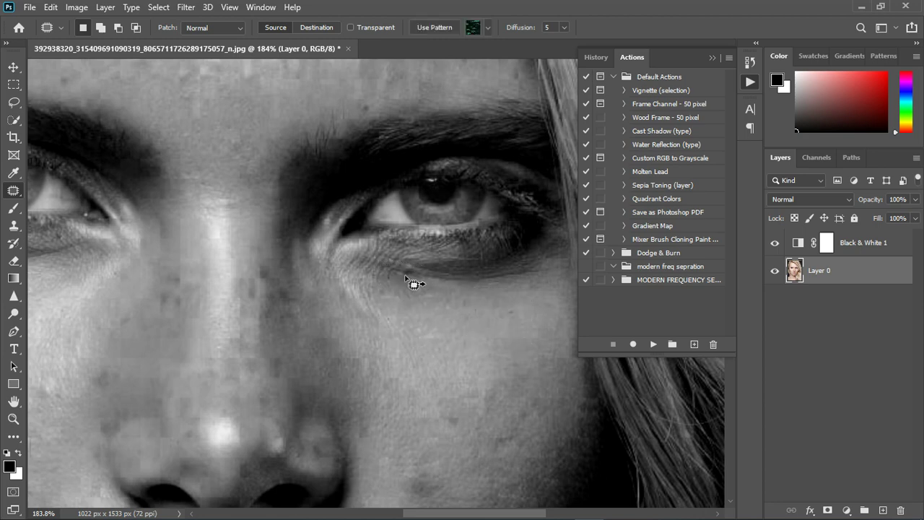
pyautogui.click(357, 333)
pyautogui.scroll(-3, 192, 330)
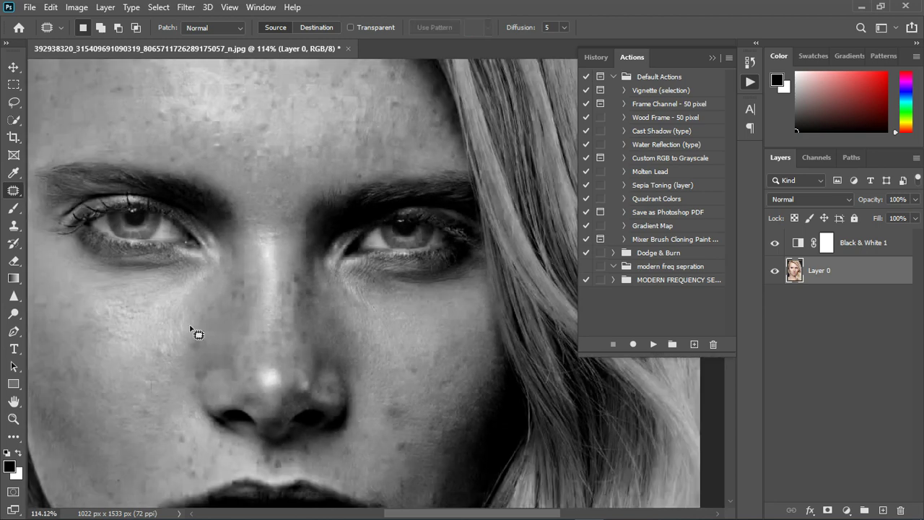
# Step: Patch the blemishes on the cheeks beside the nose and above the upper lip with nearby clean skin
pyautogui.scroll(4, 340, 423)
pyautogui.moveTo(353, 371)
pyautogui.mouseDown()
pyautogui.moveTo(330, 383)
pyautogui.moveTo(340, 366)
pyautogui.moveTo(353, 371)
pyautogui.moveTo(361, 325)
pyautogui.mouseUp()
pyautogui.moveTo(372, 304)
pyautogui.mouseDown()
pyautogui.moveTo(362, 327)
pyautogui.moveTo(371, 309)
pyautogui.moveTo(384, 361)
pyautogui.moveTo(337, 405)
pyautogui.moveTo(357, 416)
pyautogui.moveTo(351, 391)
pyautogui.moveTo(361, 430)
pyautogui.mouseUp()
pyautogui.moveTo(200, 423)
pyautogui.mouseDown()
pyautogui.moveTo(237, 433)
pyautogui.moveTo(241, 405)
pyautogui.moveTo(221, 394)
pyautogui.moveTo(233, 419)
pyautogui.moveTo(229, 392)
pyautogui.moveTo(266, 419)
pyautogui.mouseUp()
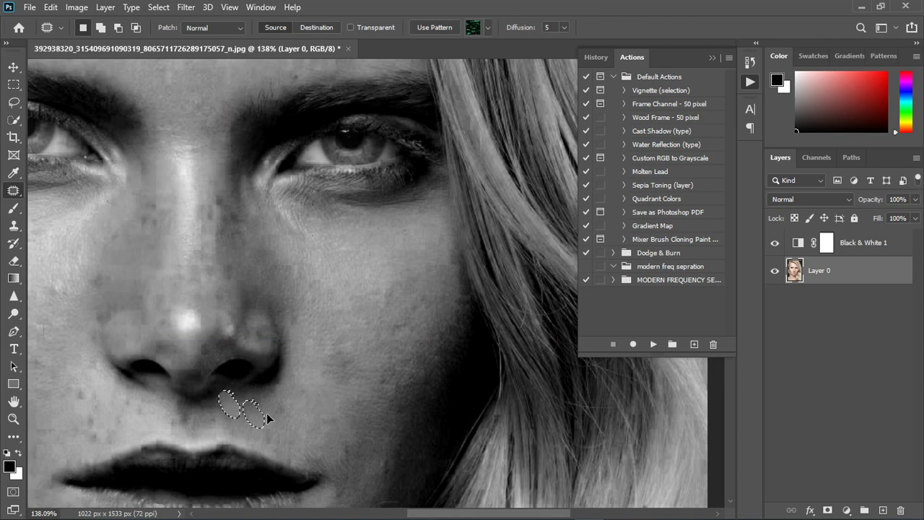
pyautogui.scroll(-2, 383, 307)
pyautogui.scroll(-2, 387, 309)
pyautogui.scroll(3, 185, 388)
pyautogui.moveTo(207, 359)
pyautogui.mouseDown()
pyautogui.moveTo(215, 392)
pyautogui.moveTo(207, 346)
pyautogui.mouseUp()
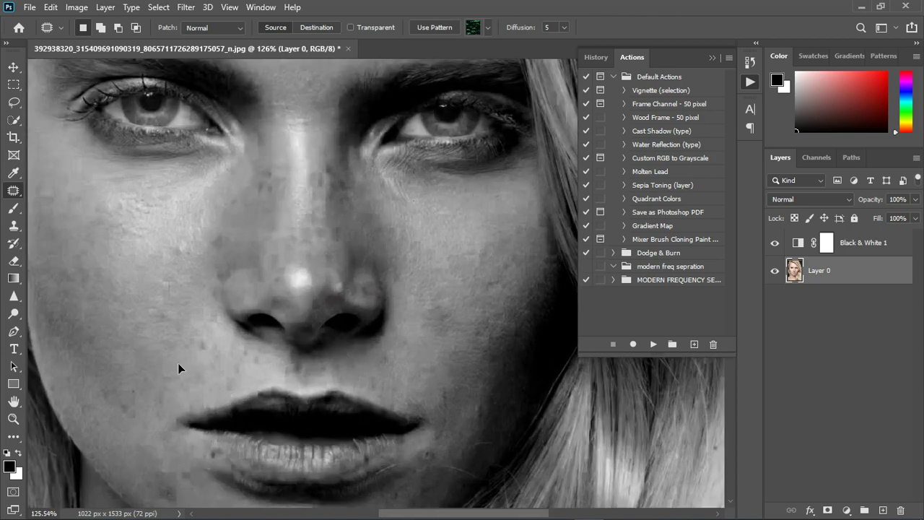
# Step: Patch the blemishes around both corners of the mouth with neighbouring clean skin
pyautogui.scroll(-2, 214, 444)
pyautogui.scroll(1, 200, 427)
pyautogui.moveTo(200, 427)
pyautogui.mouseDown()
pyautogui.moveTo(168, 427)
pyautogui.moveTo(198, 426)
pyautogui.mouseUp()
pyautogui.moveTo(218, 396)
pyautogui.mouseDown()
pyautogui.moveTo(231, 392)
pyautogui.moveTo(217, 397)
pyautogui.mouseUp()
pyautogui.moveTo(429, 401); pyautogui.dragTo(419, 432)
pyautogui.moveTo(428, 373)
pyautogui.mouseDown()
pyautogui.moveTo(424, 333)
pyautogui.moveTo(435, 338)
pyautogui.moveTo(437, 367)
pyautogui.moveTo(418, 379)
pyautogui.moveTo(429, 366)
pyautogui.moveTo(462, 365)
pyautogui.moveTo(460, 345)
pyautogui.moveTo(440, 370)
pyautogui.moveTo(452, 336)
pyautogui.mouseUp()
pyautogui.click(470, 350)
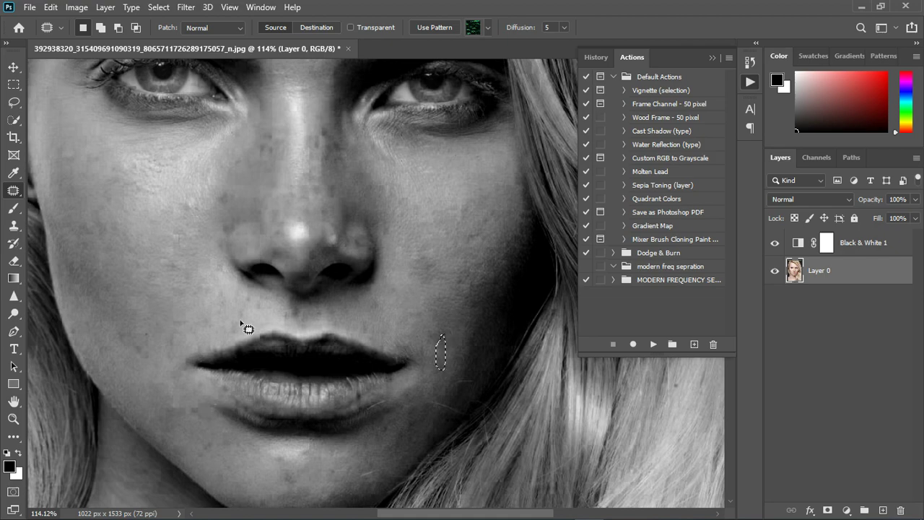
# Step: Patch the spots on the chin below the lower lip with clean skin just above them
pyautogui.scroll(-2, 242, 322)
pyautogui.scroll(2, 215, 437)
pyautogui.moveTo(282, 444); pyautogui.dragTo(279, 419)
pyautogui.moveTo(217, 411)
pyautogui.mouseDown()
pyautogui.moveTo(202, 407)
pyautogui.moveTo(209, 412)
pyautogui.moveTo(215, 388)
pyautogui.mouseUp()
# Step: Patch the blemishes on the cheek and along the nose bridge, and clear the patch selection
pyautogui.scroll(-2, 214, 388)
pyautogui.scroll(2, 179, 203)
pyautogui.moveTo(172, 192)
pyautogui.mouseDown()
pyautogui.moveTo(182, 207)
pyautogui.moveTo(174, 195)
pyautogui.mouseUp()
pyautogui.moveTo(173, 202); pyautogui.dragTo(213, 206)
pyautogui.moveTo(208, 174)
pyautogui.mouseDown()
pyautogui.moveTo(234, 195)
pyautogui.moveTo(212, 216)
pyautogui.moveTo(221, 252)
pyautogui.moveTo(227, 238)
pyautogui.moveTo(215, 213)
pyautogui.mouseUp()
pyautogui.moveTo(282, 117)
pyautogui.mouseDown()
pyautogui.moveTo(275, 121)
pyautogui.moveTo(324, 174)
pyautogui.moveTo(356, 120)
pyautogui.moveTo(371, 128)
pyautogui.moveTo(355, 128)
pyautogui.mouseUp()
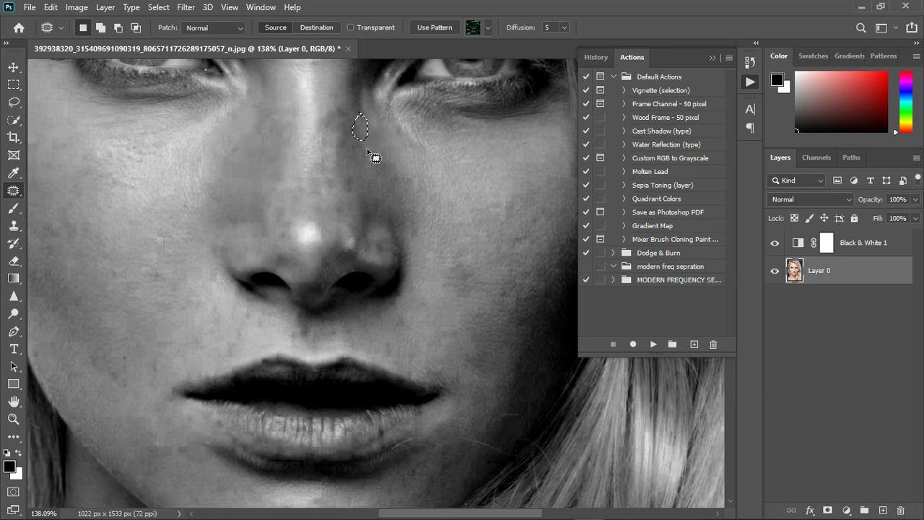
pyautogui.hotkey('ctrl', 'd')
# Step: Examine the patched skin across the whole face with the Black & White 1 layer on and off
pyautogui.scroll(-2, 462, 295)
pyautogui.scroll(-2, 398, 184)
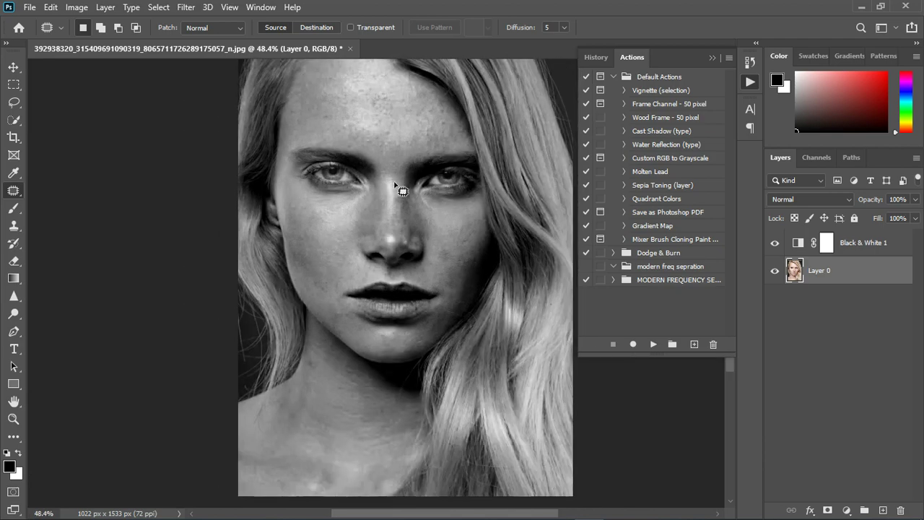
pyautogui.scroll(4, 390, 91)
pyautogui.scroll(-3, 415, 110)
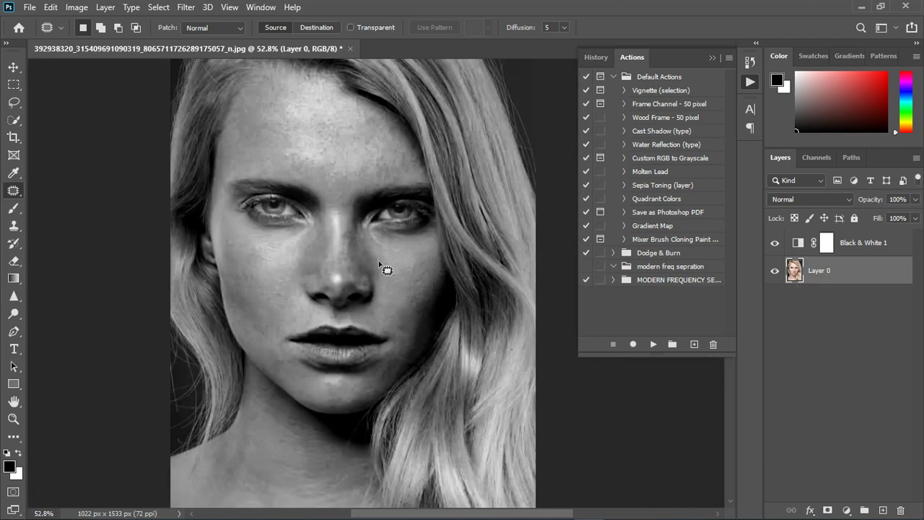
pyautogui.scroll(-1, 382, 270)
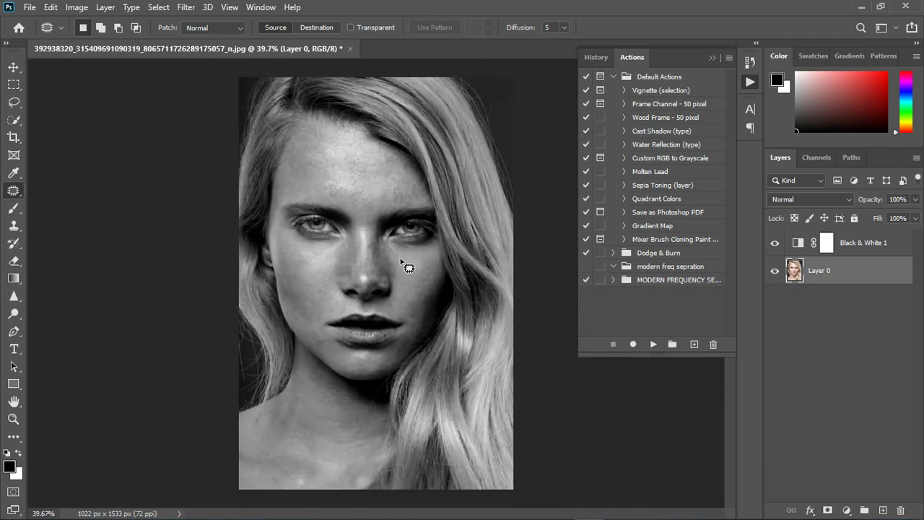
pyautogui.scroll(1, 406, 265)
pyautogui.scroll(-1, 407, 265)
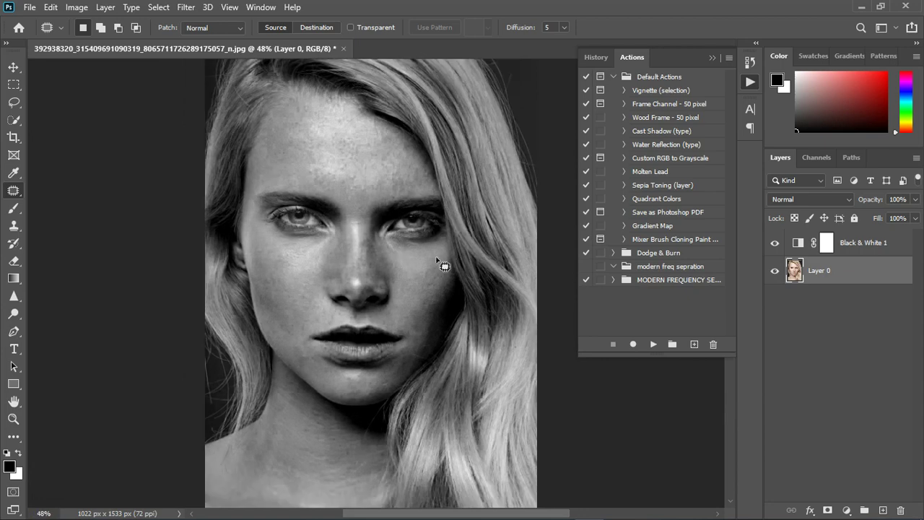
pyautogui.click(777, 244)
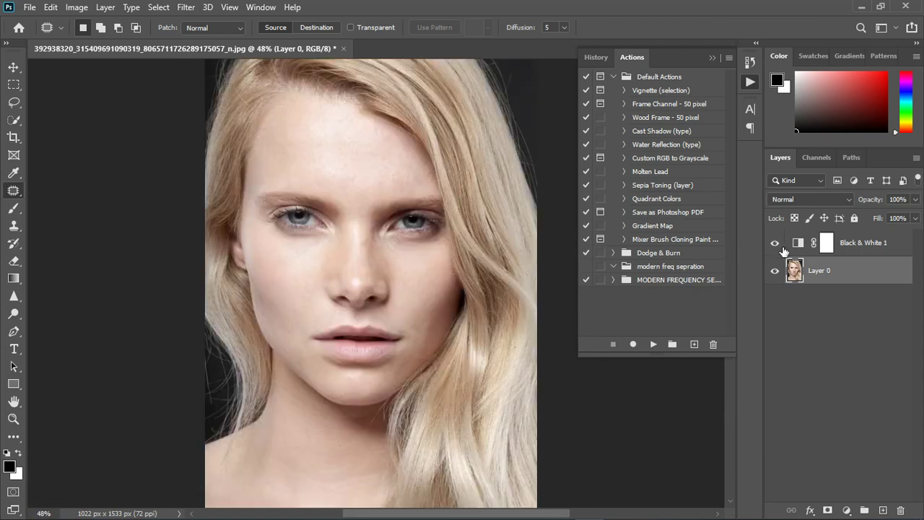
pyautogui.click(782, 247)
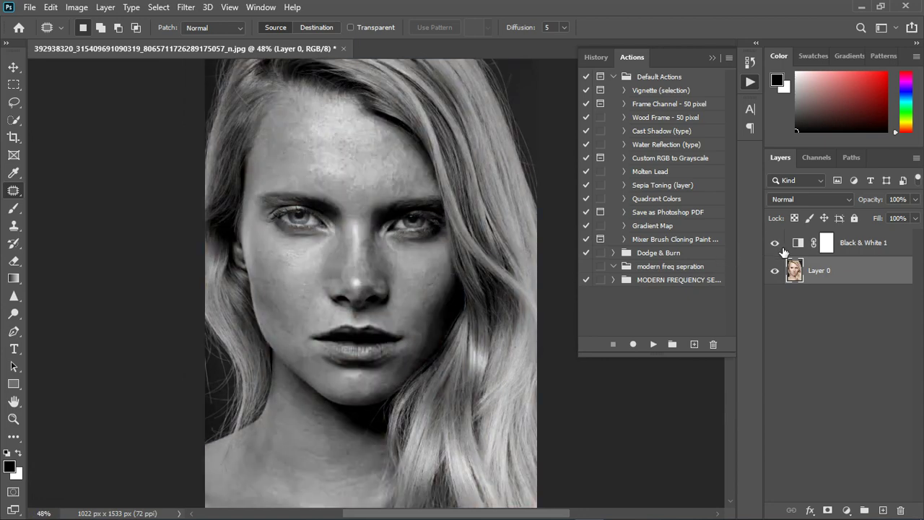
# Step: Hide Black & White 1 and compare the retouched Layer 0 with the original image beneath it
pyautogui.click(798, 353)
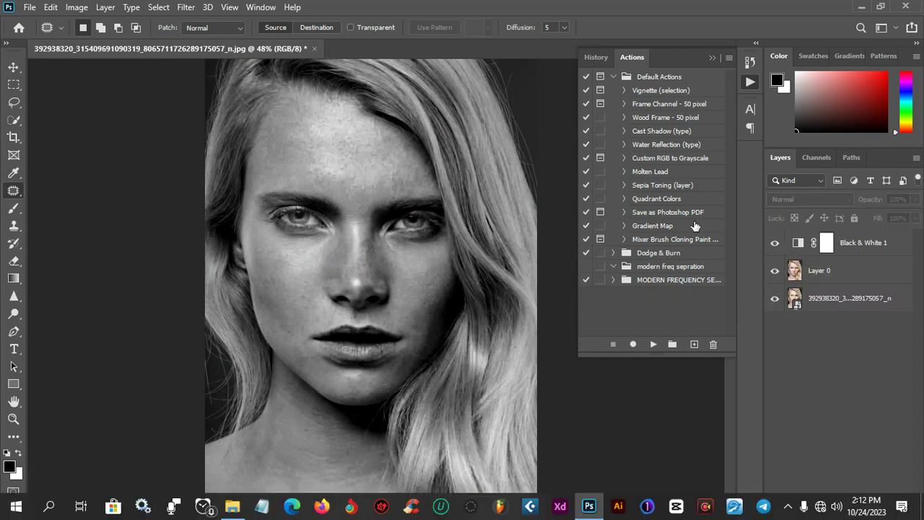
pyautogui.click(779, 248)
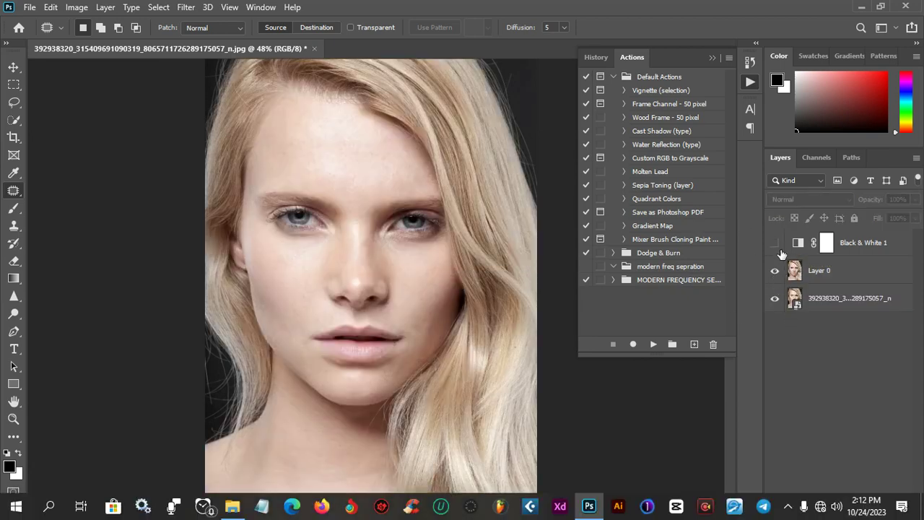
pyautogui.click(778, 274)
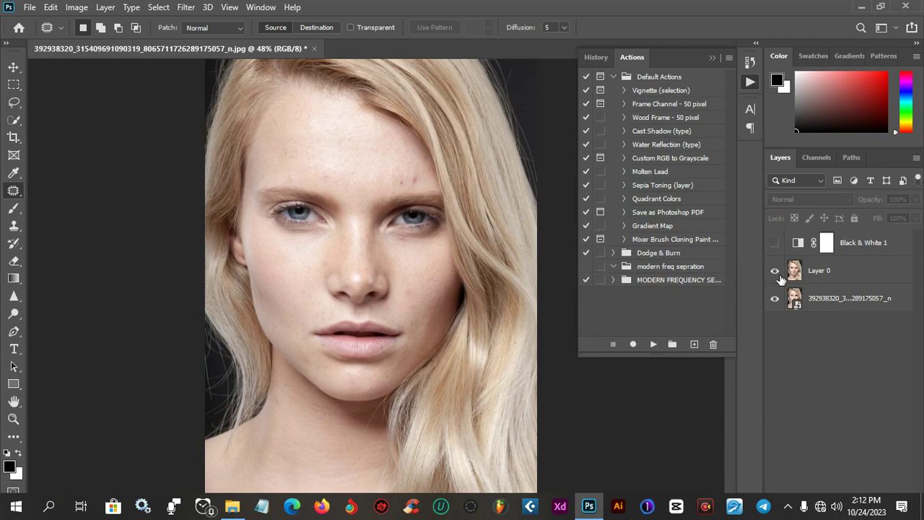
pyautogui.scroll(-3, 403, 254)
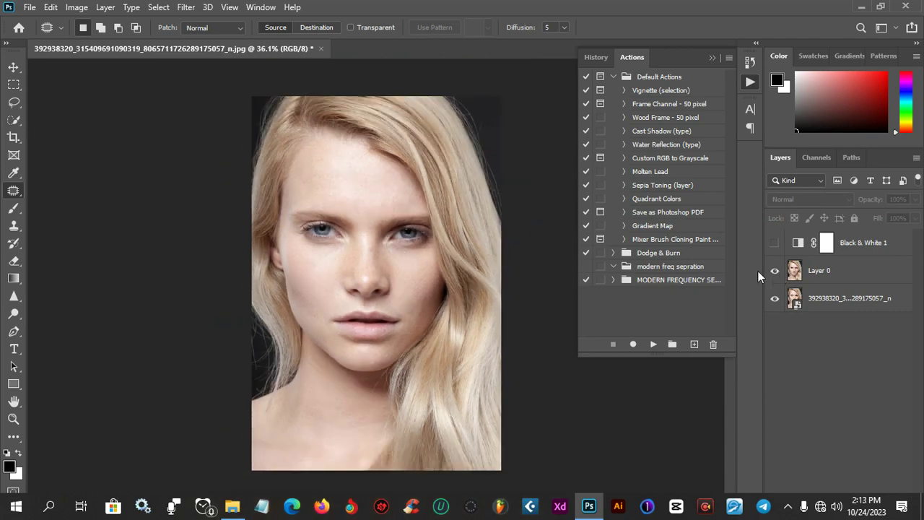
# Step: Hide Layer 0, move the original image layer to line up with the canvas, and show Layer 0 again
pyautogui.click(776, 273)
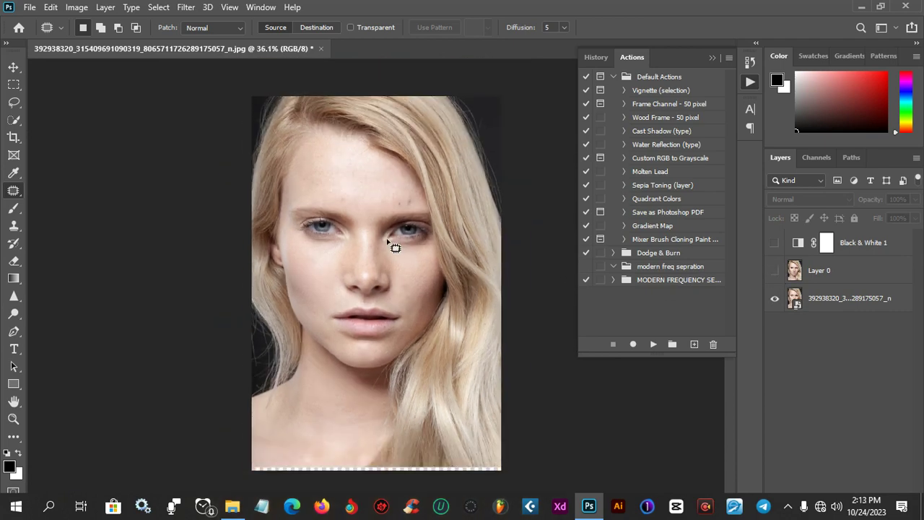
pyautogui.click(14, 68)
pyautogui.moveTo(286, 220); pyautogui.dragTo(322, 230)
pyautogui.click(776, 273)
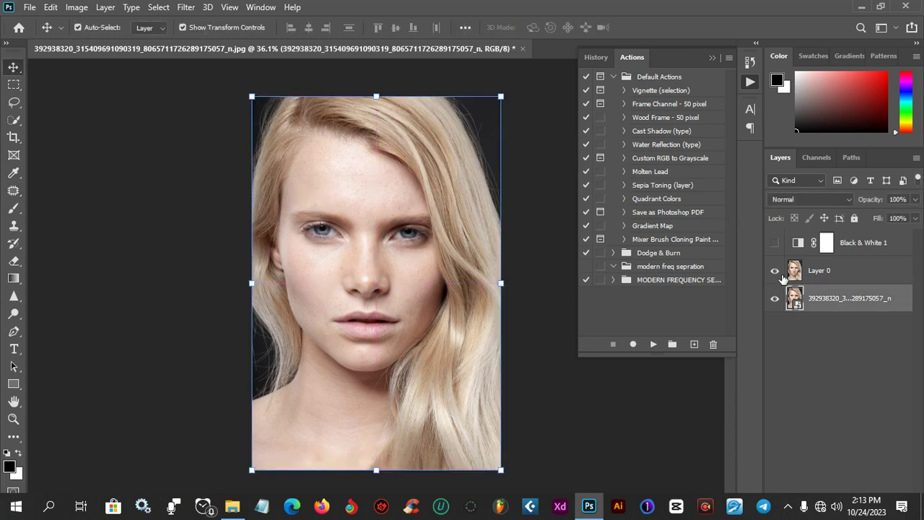
# Step: Delete the Black & White 1 adjustment layer
pyautogui.click(832, 275)
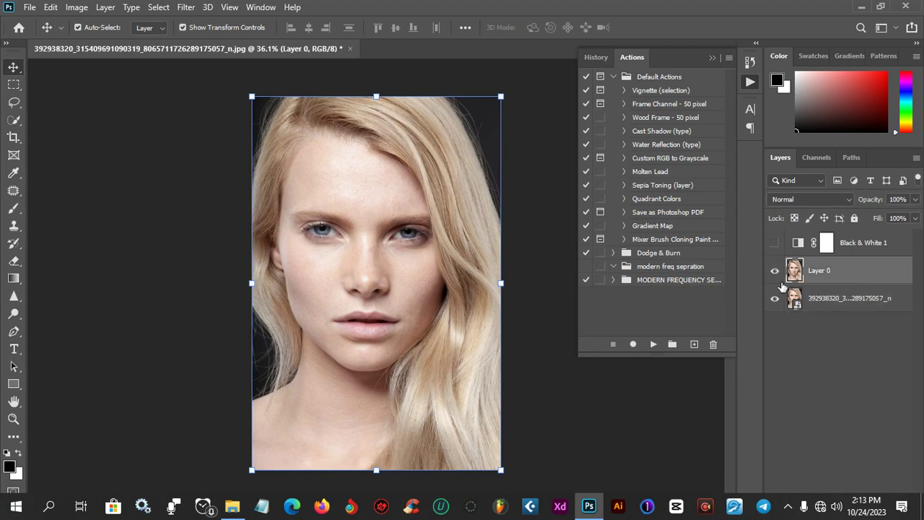
pyautogui.click(871, 250)
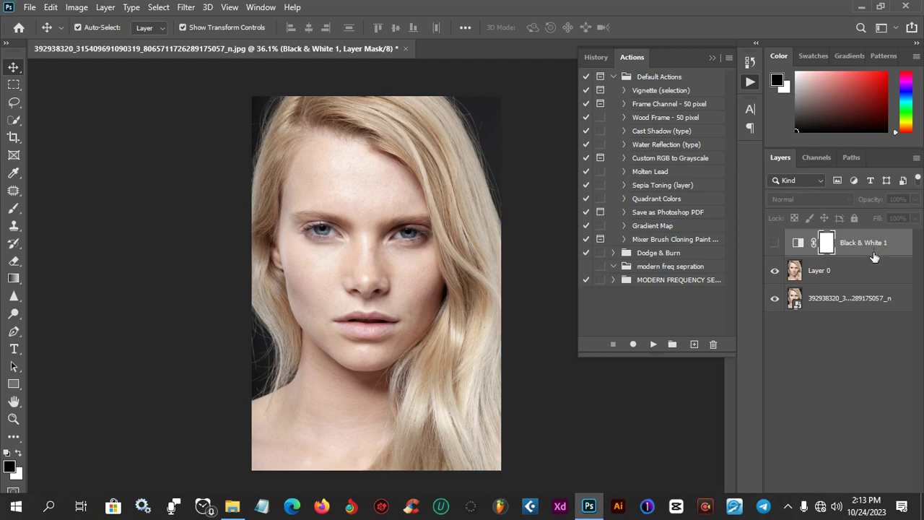
pyautogui.press('Delete')
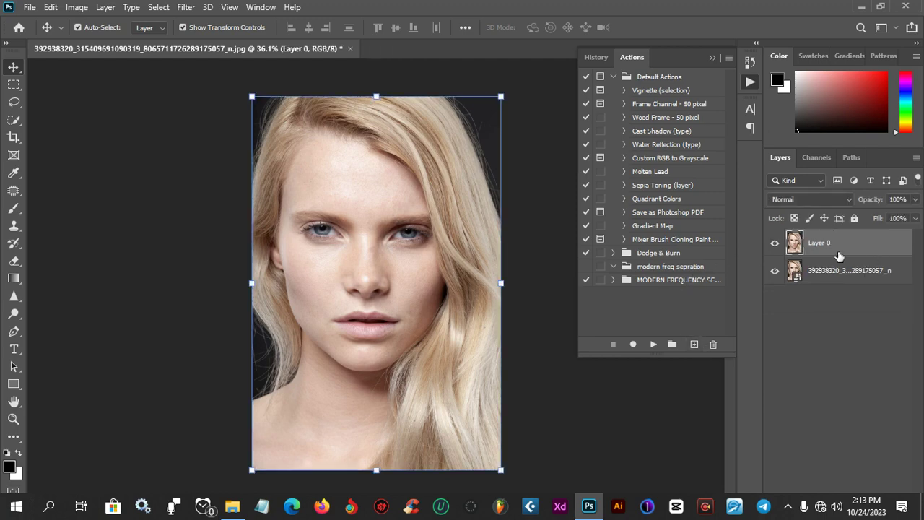
# Step: Create an action named modern freq sepration 2 in the MODERN FREQUENCY SEPERATION set and start recording it
pyautogui.click(695, 345)
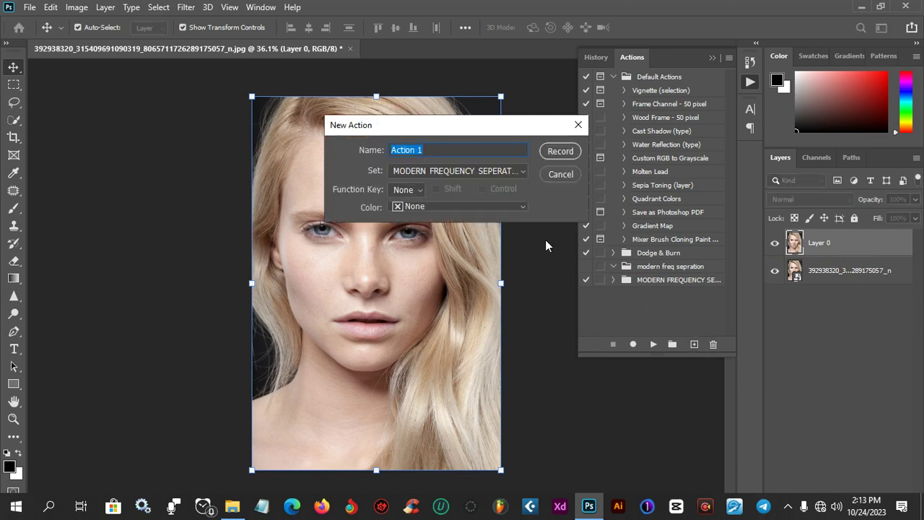
pyautogui.write('modern freq seprat')
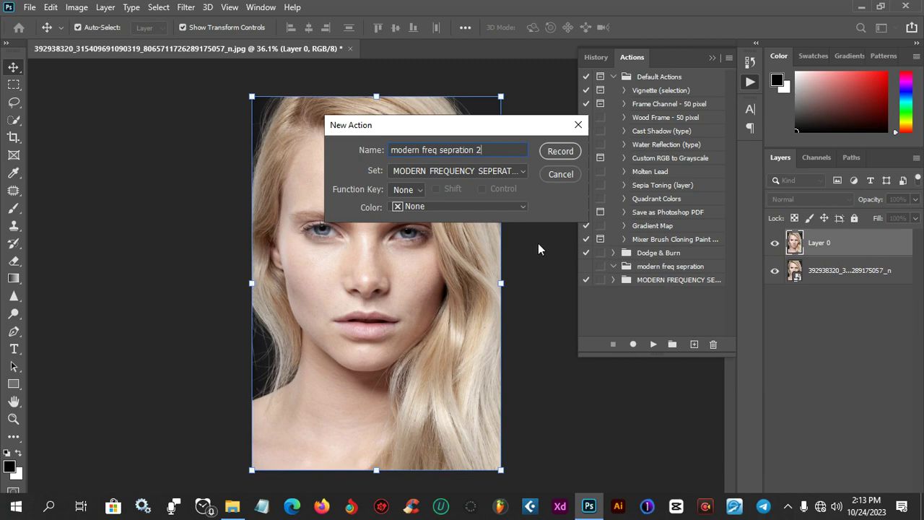
pyautogui.click(560, 151)
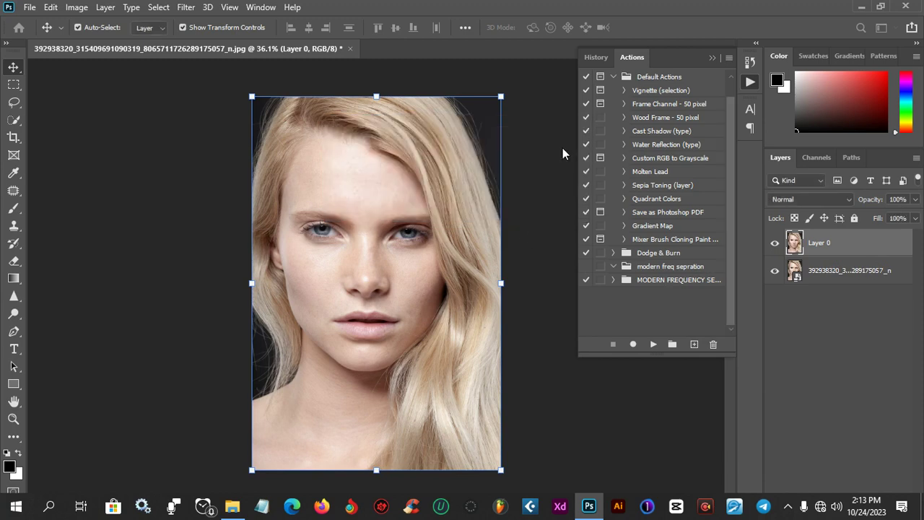
pyautogui.scroll(2, 325, 283)
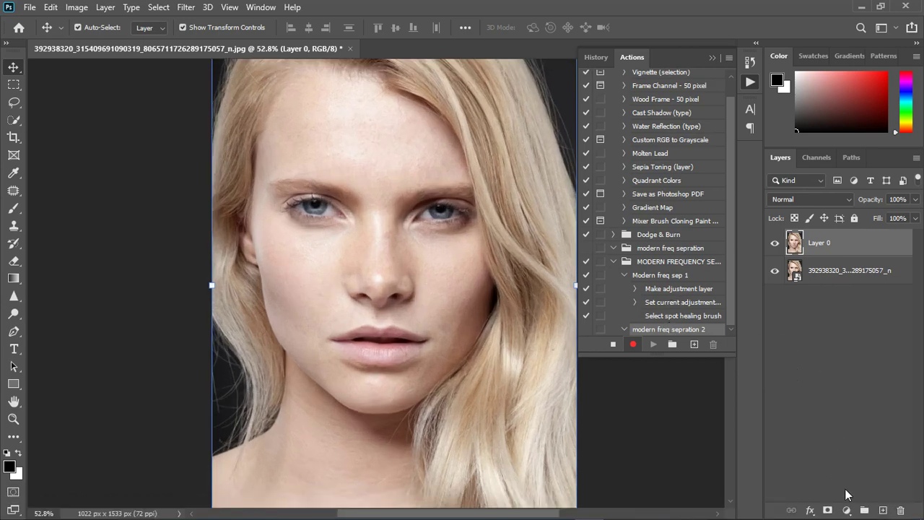
# Step: Add a Hue/Saturation adjustment layer and set the hue of the Reds range sampled from the cheek to +180
pyautogui.click(847, 511)
pyautogui.click(841, 376)
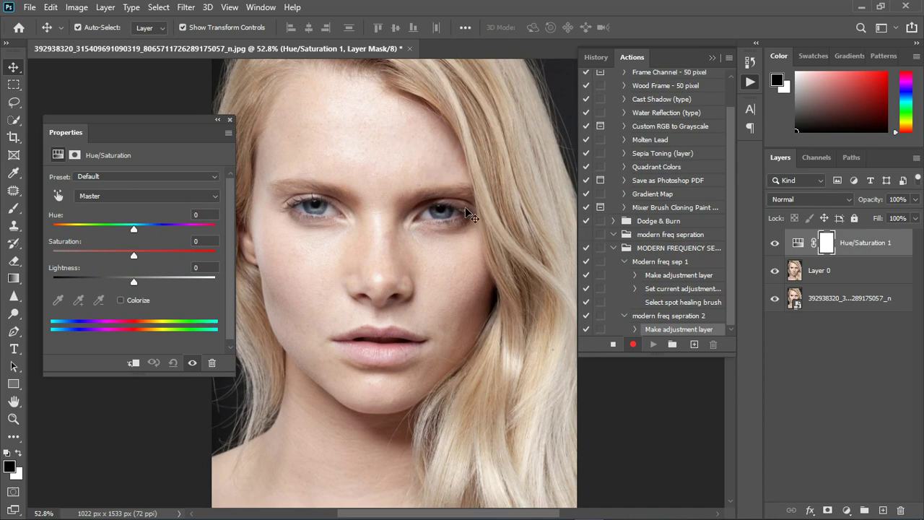
pyautogui.click(58, 195)
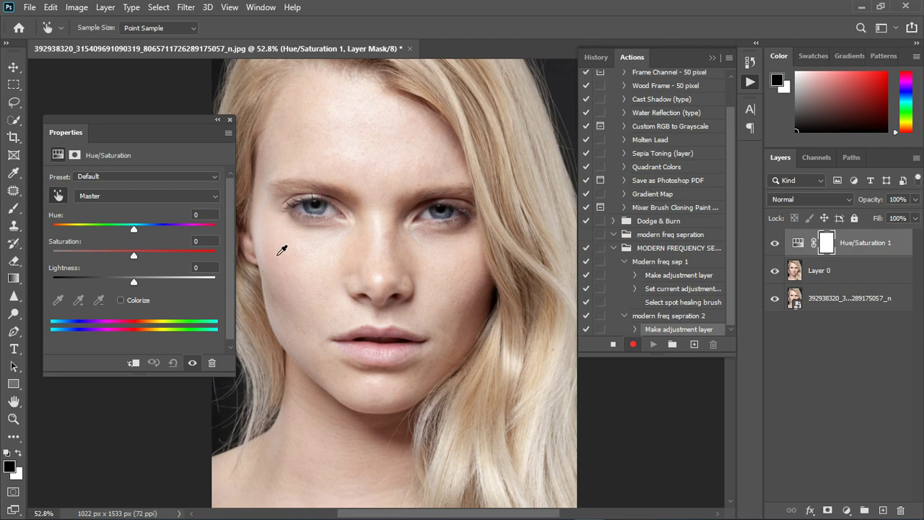
pyautogui.click(486, 306)
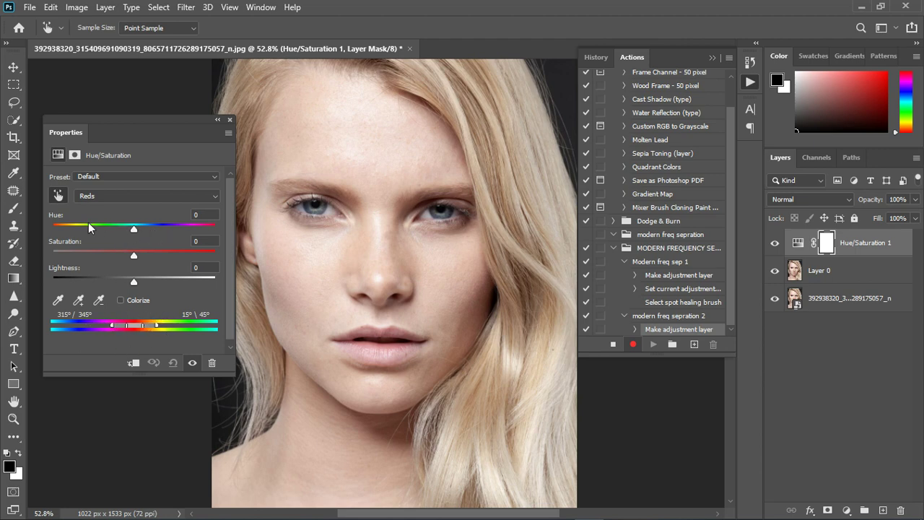
pyautogui.moveTo(144, 229); pyautogui.dragTo(215, 230)
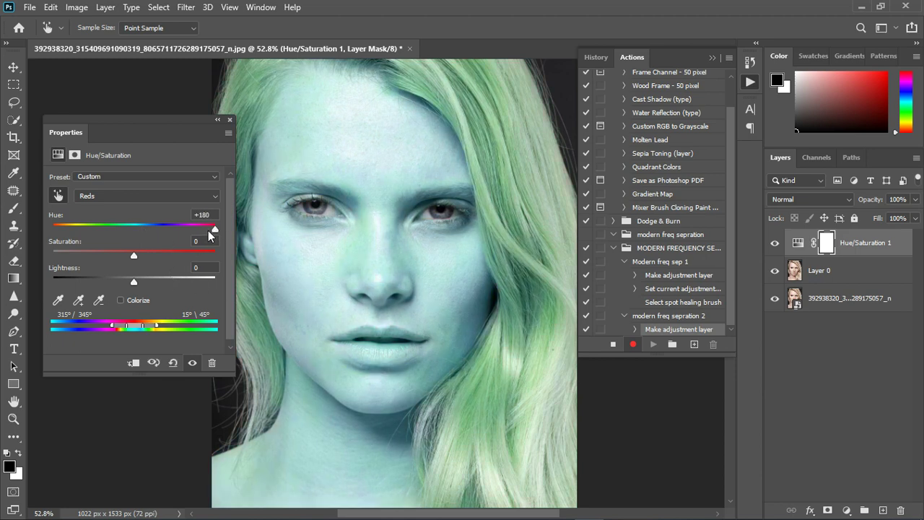
# Step: Shift the adjusted color range toward yellow, to 5°/35° and 65°\94°, to isolate the uneven skin tones
pyautogui.press('\\')
pyautogui.scroll(-1, 479, 297)
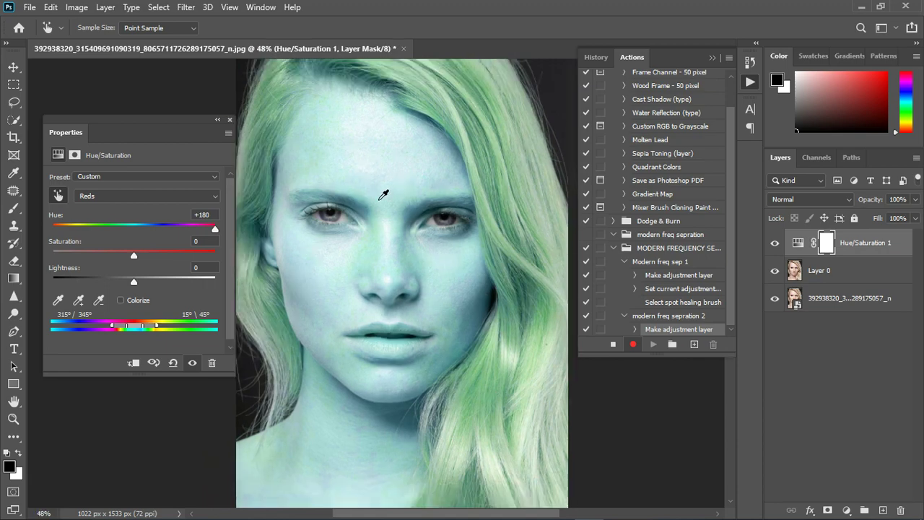
pyautogui.scroll(5, 392, 265)
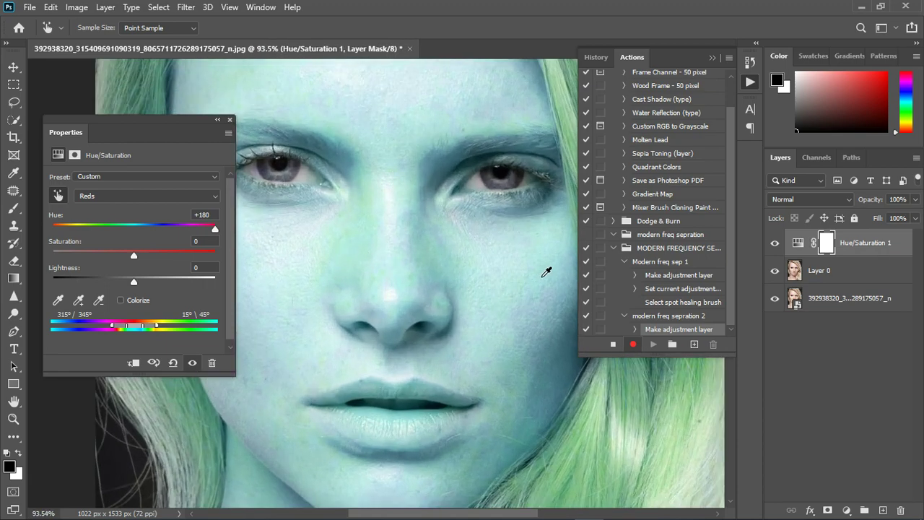
pyautogui.scroll(-5, 309, 248)
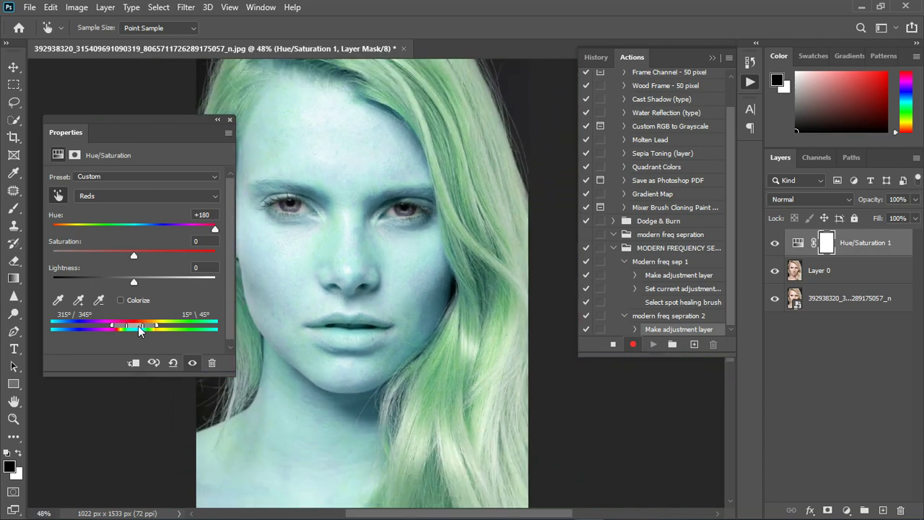
pyautogui.moveTo(138, 325); pyautogui.dragTo(160, 326)
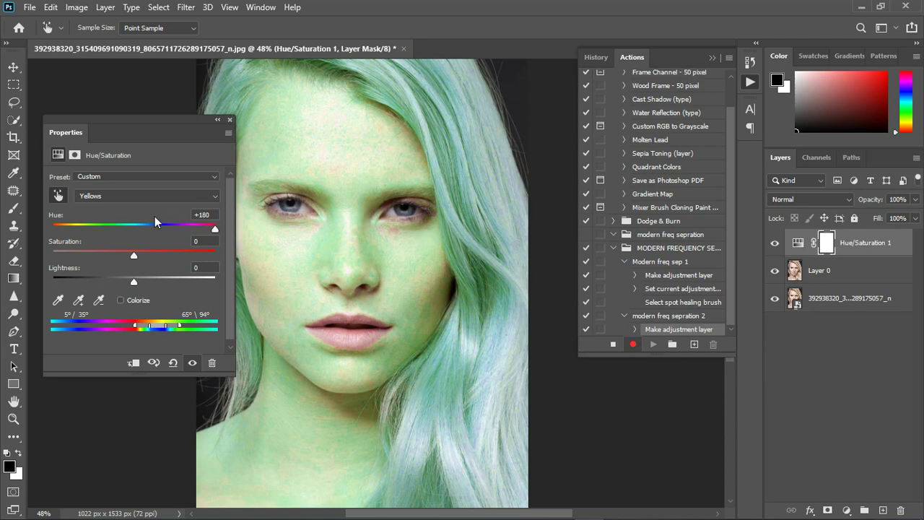
# Step: Set the Yellows range to hue -3, saturation +11 and lightness +1 to even out the skin color
pyautogui.moveTo(185, 226); pyautogui.dragTo(134, 225)
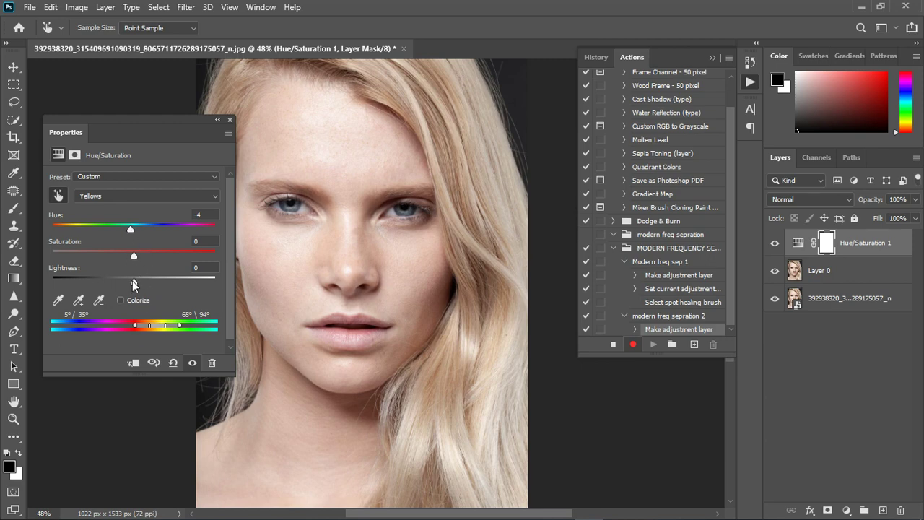
pyautogui.moveTo(132, 282)
pyautogui.mouseDown()
pyautogui.moveTo(112, 284)
pyautogui.moveTo(157, 287)
pyautogui.moveTo(134, 284)
pyautogui.mouseUp()
pyautogui.moveTo(125, 232); pyautogui.dragTo(132, 247)
pyautogui.moveTo(146, 255); pyautogui.dragTo(142, 256)
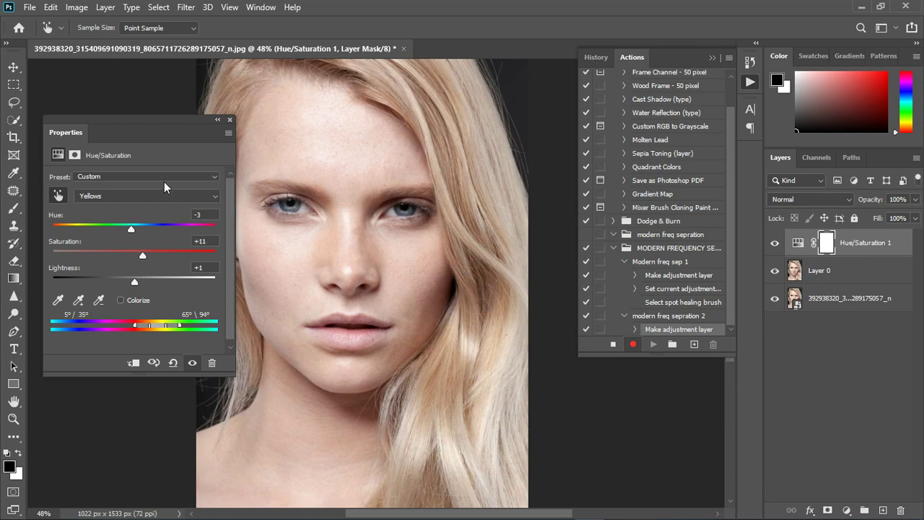
# Step: Toggle the Hue/Saturation adjustment off and on, then stop recording the action and collapse its set
pyautogui.click(192, 363)
pyautogui.click(193, 364)
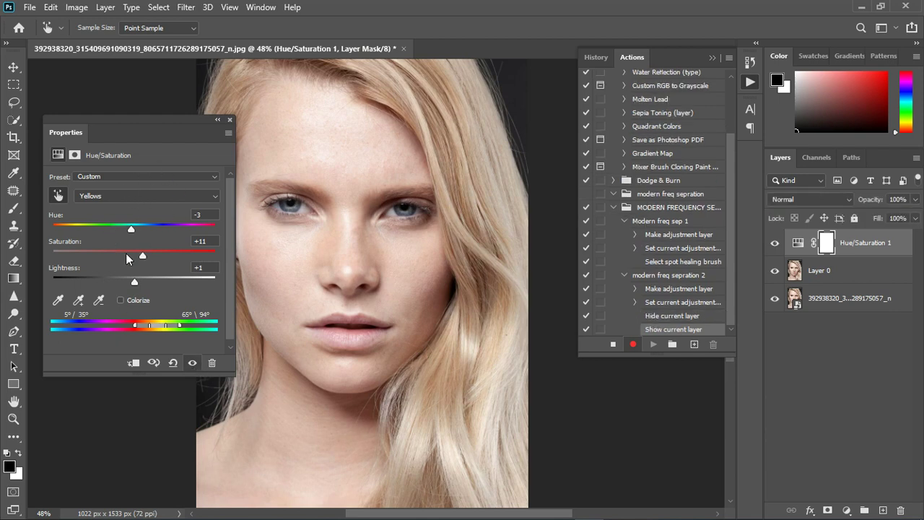
pyautogui.click(229, 119)
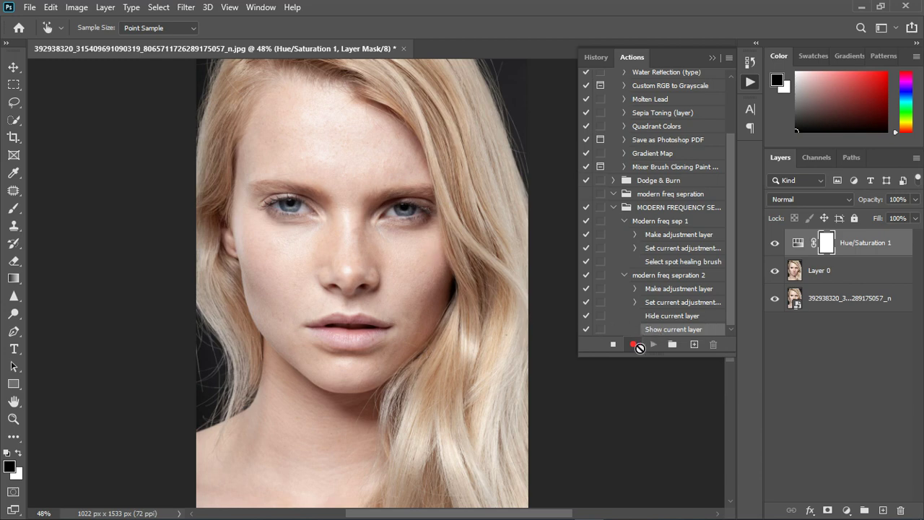
pyautogui.click(614, 346)
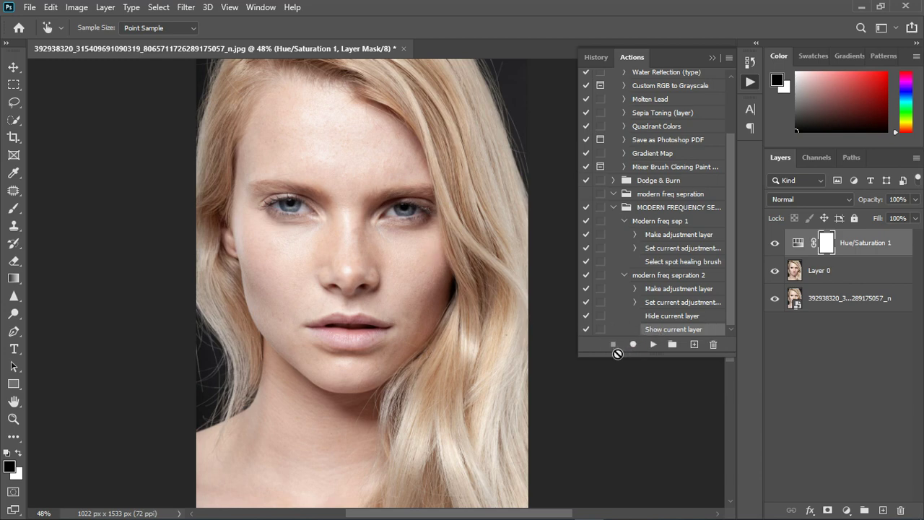
pyautogui.click(614, 207)
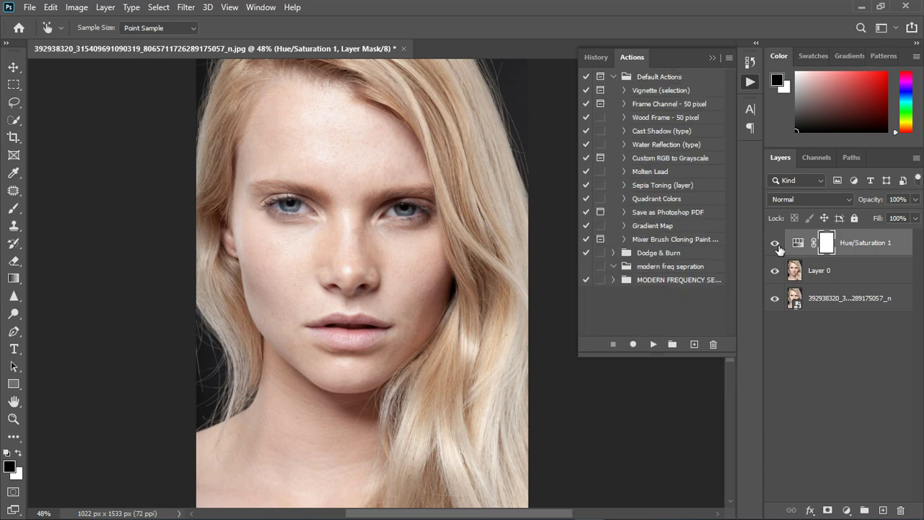
# Step: Compare the portrait with and without Hue/Saturation 1 and examine the face's skin tones at several magnifications
pyautogui.click(775, 244)
pyautogui.click(775, 245)
pyautogui.scroll(3, 381, 232)
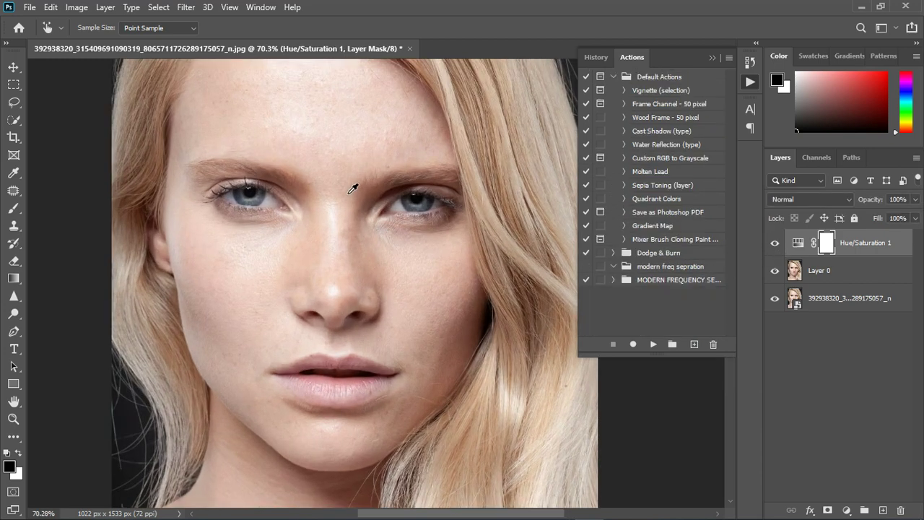
pyautogui.scroll(-2, 353, 186)
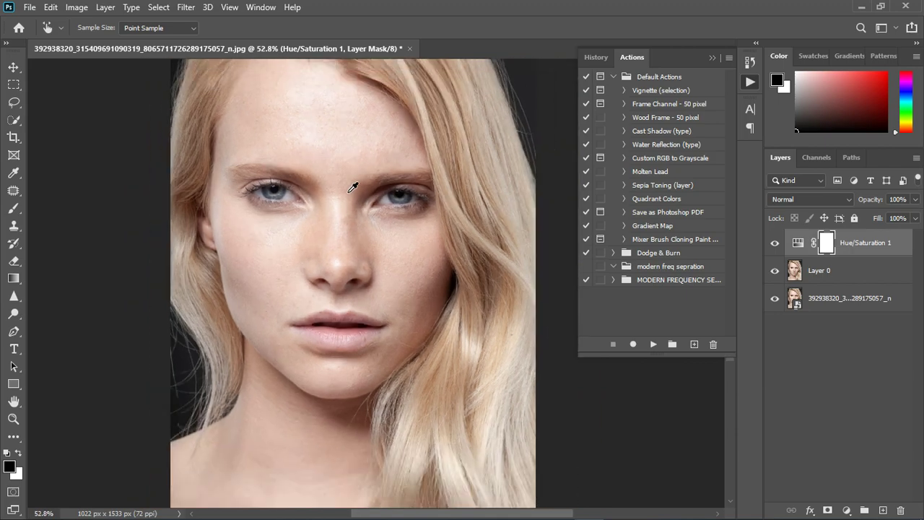
pyautogui.scroll(2, 357, 189)
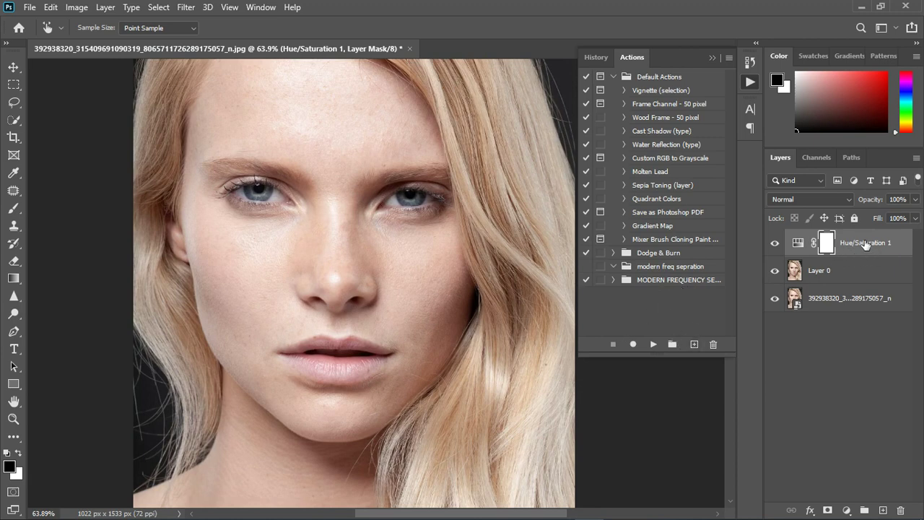
pyautogui.scroll(-1, 364, 148)
pyautogui.scroll(-1, 366, 156)
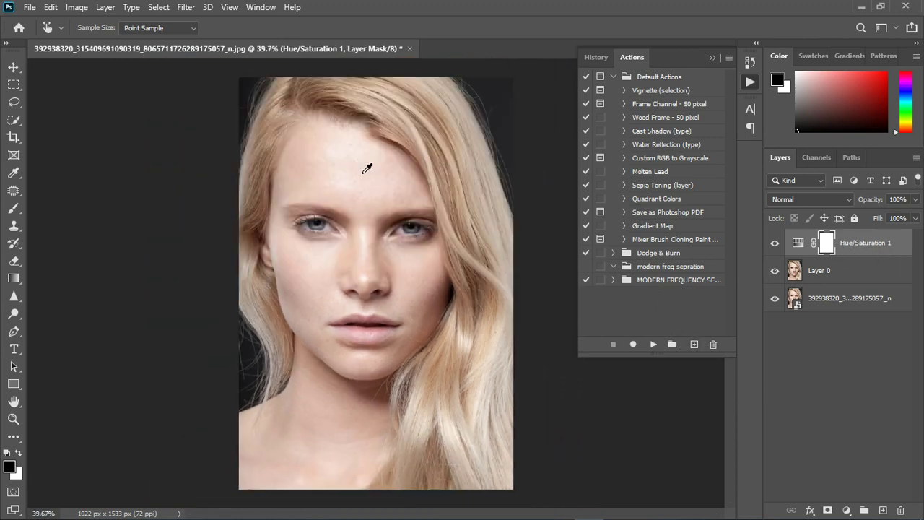
pyautogui.scroll(-1, 375, 212)
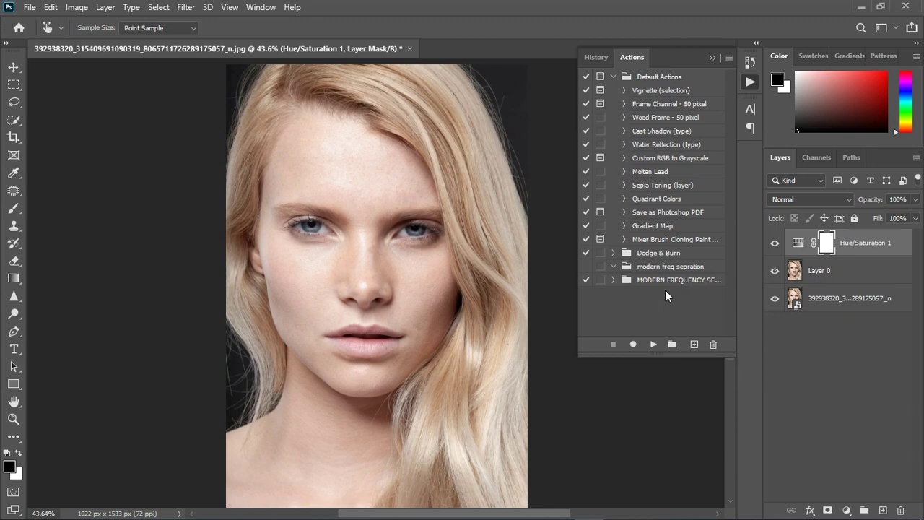
# Step: Select Layer 0 and Hue/Saturation 1 and stamp the visible result into a new merged layer on top
pyautogui.press('v')
pyautogui.click(858, 280)
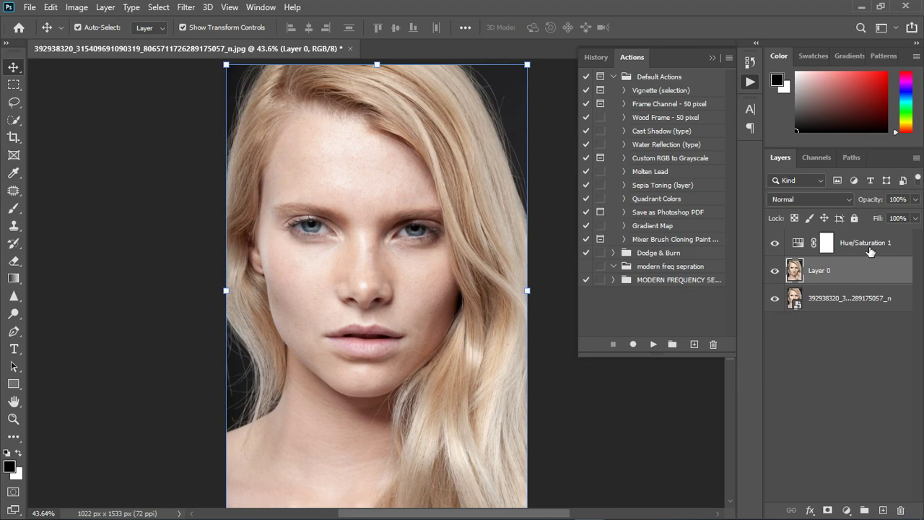
pyautogui.keyDown('ctrl'); pyautogui.click(870, 250); pyautogui.keyUp('ctrl')
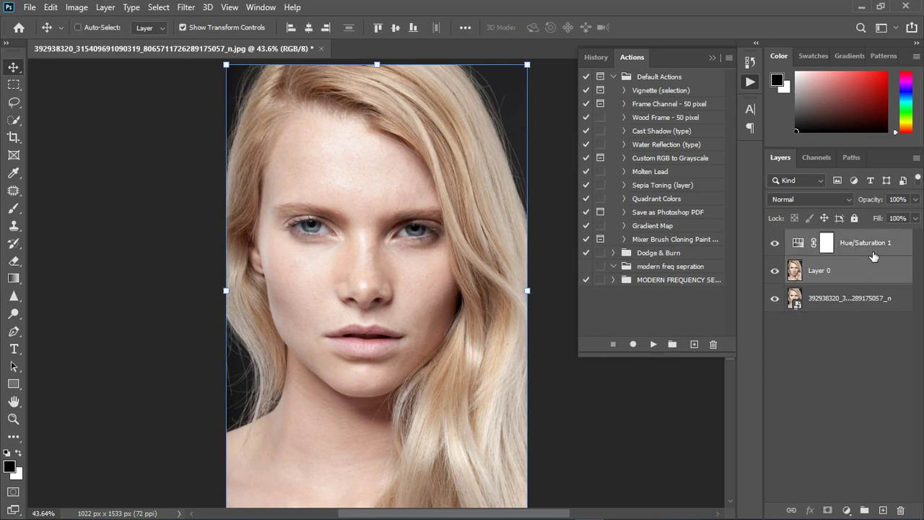
pyautogui.hotkey('ctrl', 'shift', 'alt', 'e')
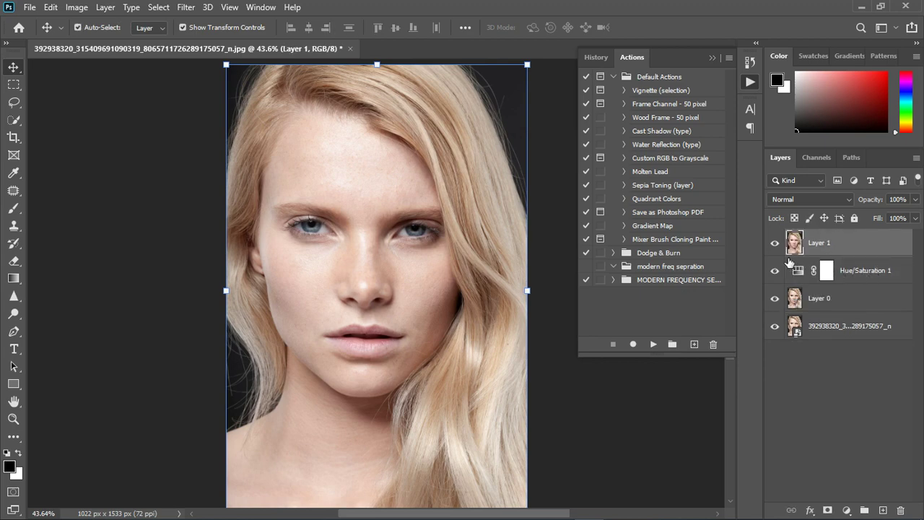
# Step: Hide and delete the Hue/Saturation 1 and Layer 0 layers, keeping the original image layer
pyautogui.click(777, 278)
pyautogui.click(777, 299)
pyautogui.click(875, 278)
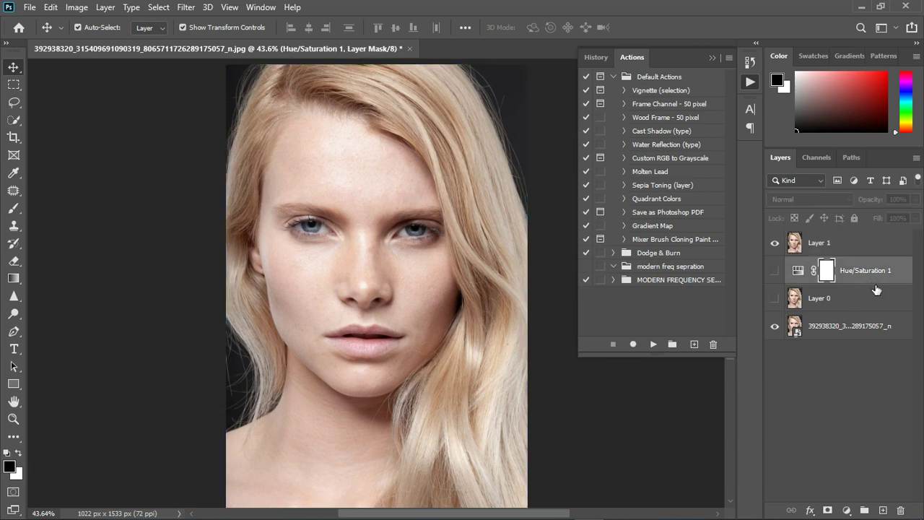
pyautogui.keyDown('shift'); pyautogui.click(867, 329); pyautogui.keyUp('shift')
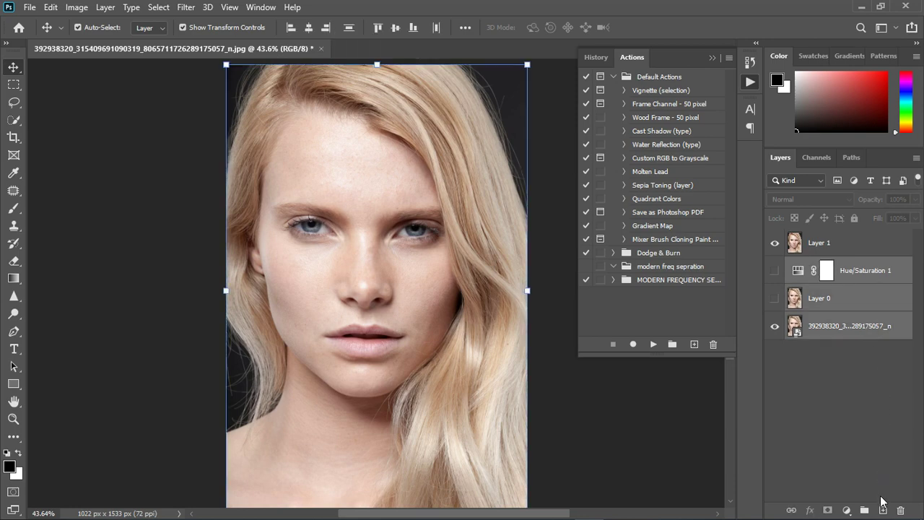
pyautogui.keyDown('ctrl'); pyautogui.click(858, 326); pyautogui.keyUp('ctrl')
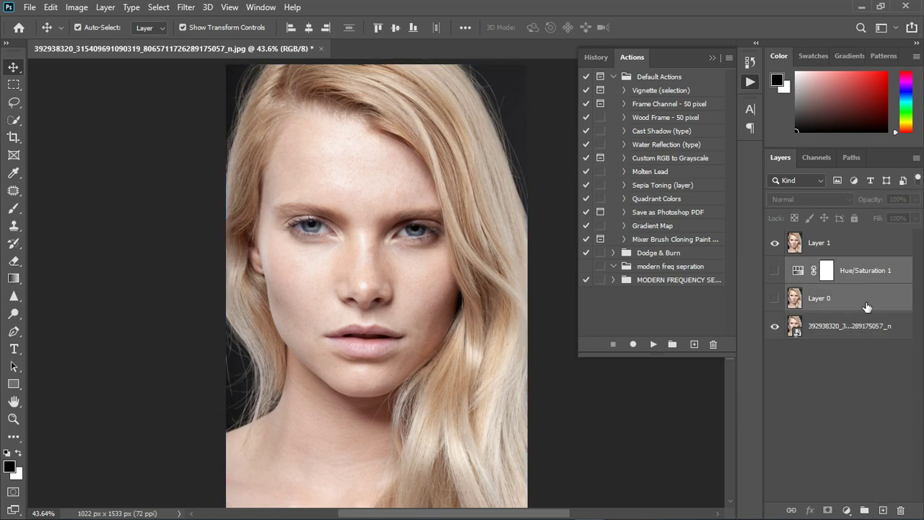
pyautogui.click(903, 505)
pyautogui.click(384, 218)
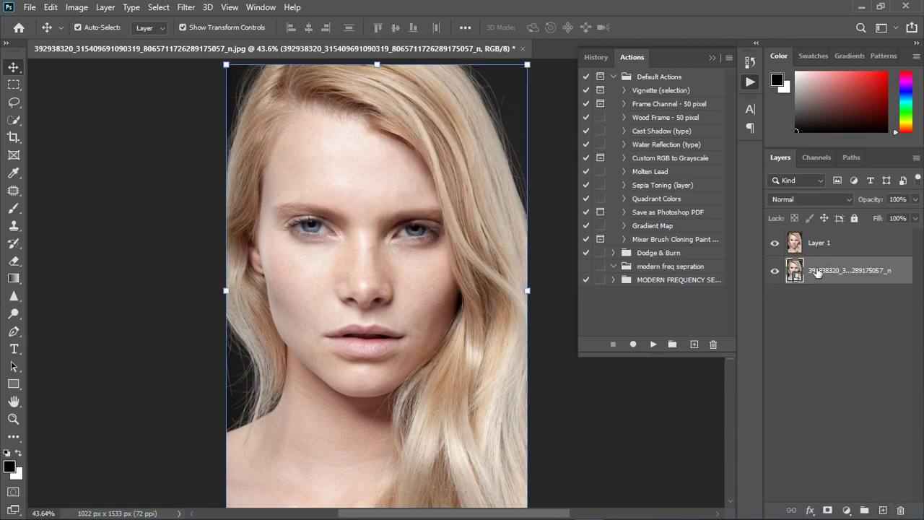
# Step: Convert Layer 1 into the Background layer and hide the original image layer above it
pyautogui.click(854, 251)
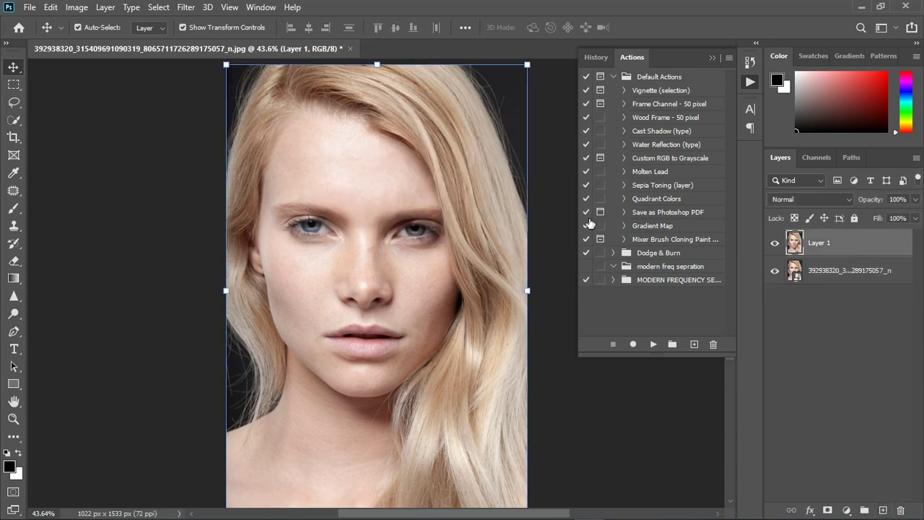
pyautogui.click(105, 8)
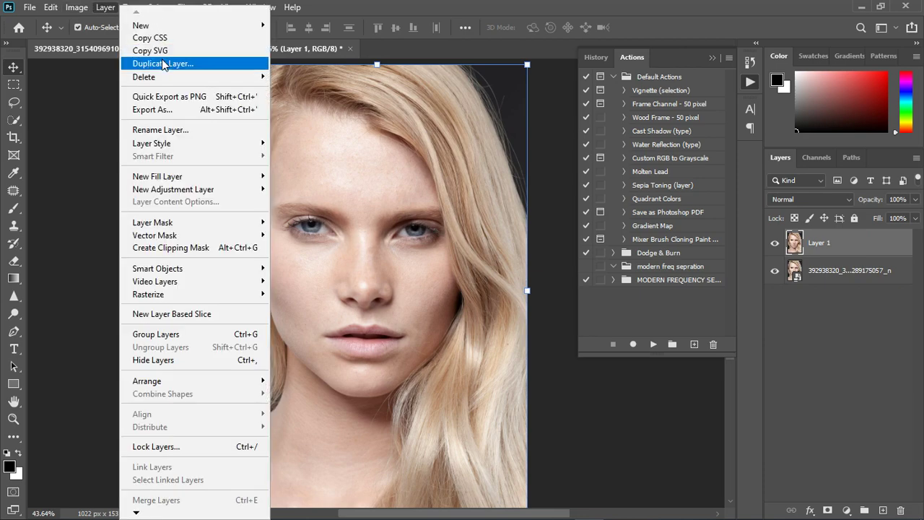
pyautogui.moveTo(164, 28)
pyautogui.click(327, 39)
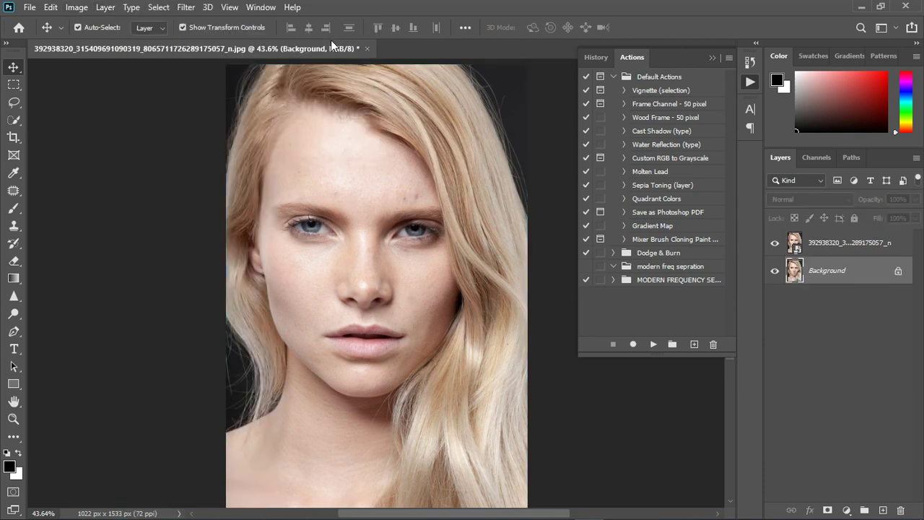
pyautogui.click(775, 244)
# Step: Create an action named MODERN FREQ SEPERATION 3 in the MODERN FREQUENCY SEPERATION set and start recording it
pyautogui.click(696, 346)
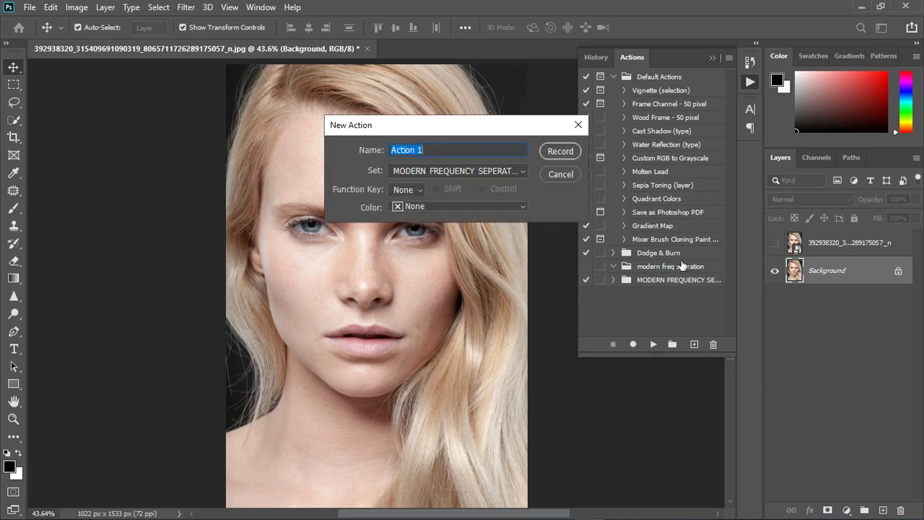
pyautogui.write('FREQ SEPERATION')
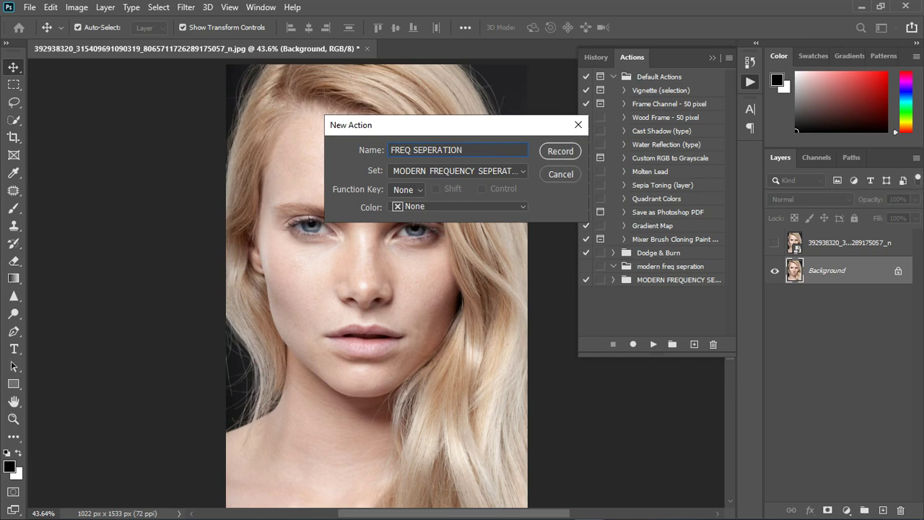
pyautogui.press('BackSpace')
pyautogui.press('Home')
pyautogui.write('MODERN ')
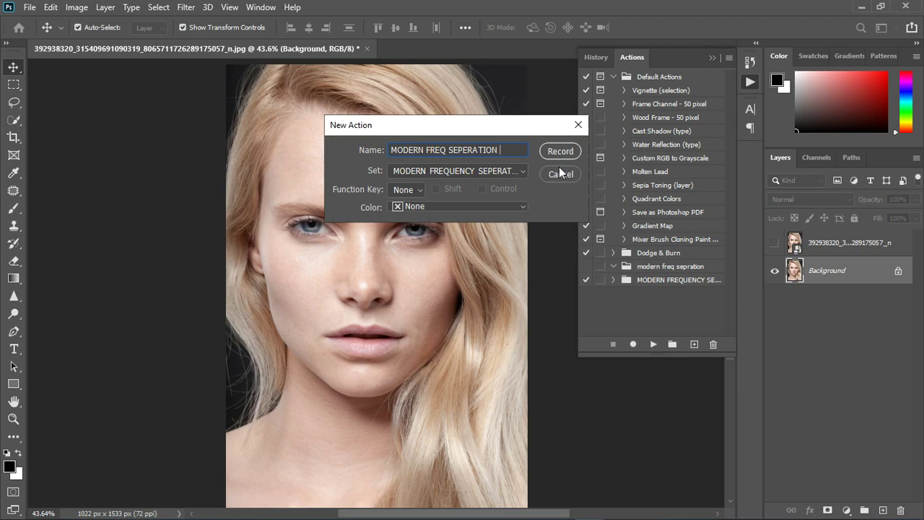
pyautogui.write('3')
pyautogui.press('Return')
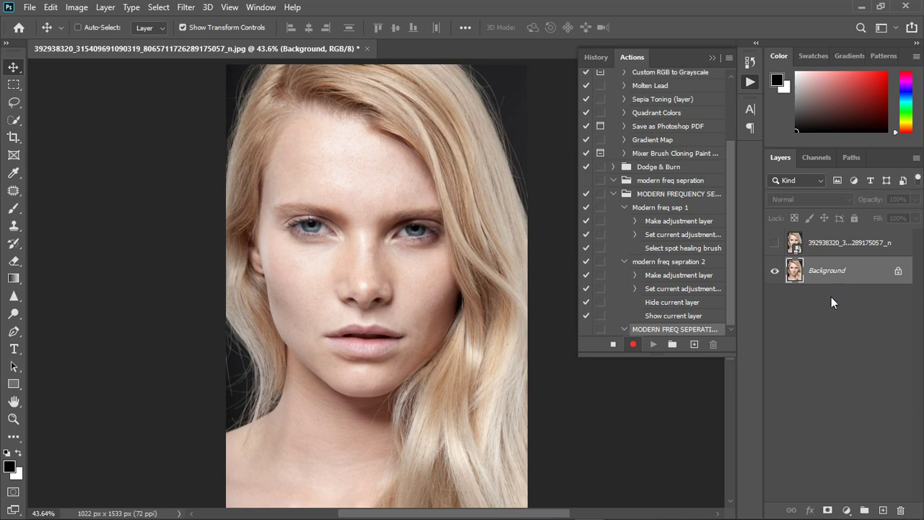
# Step: Duplicate the Background layer twice and hide the upper copy, Background copy 2
pyautogui.hotkey('ctrl', 'j')
pyautogui.hotkey('ctrl', 'j')
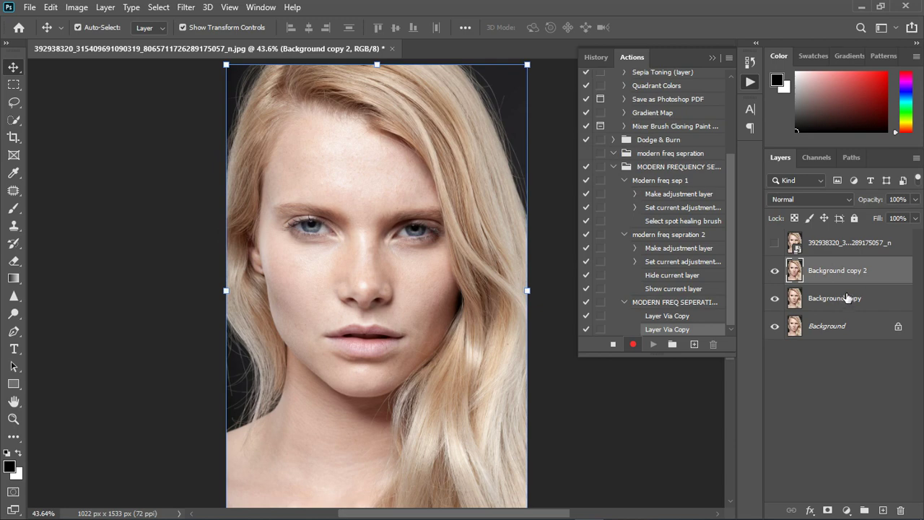
pyautogui.click(776, 272)
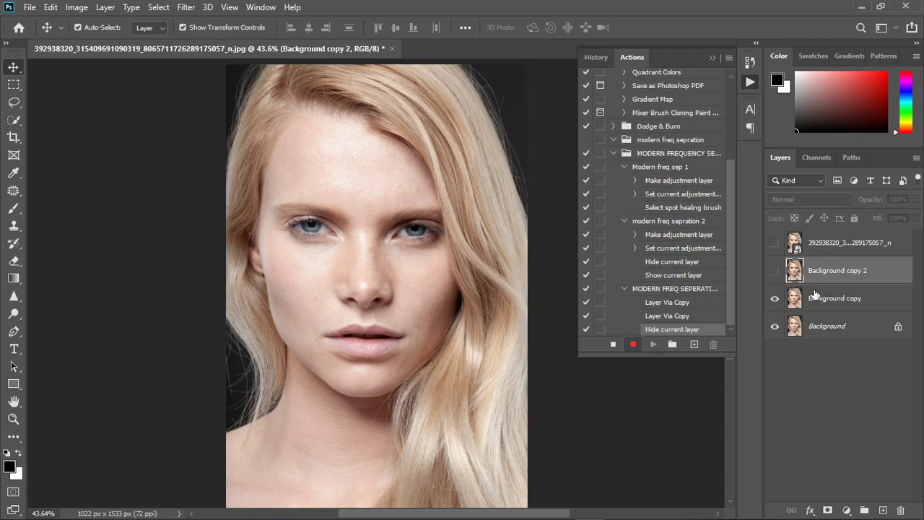
# Step: Soften the Background copy layer with a reduced-radius Gaussian Blur and enable the dialog pause for the recorded blur
pyautogui.click(846, 308)
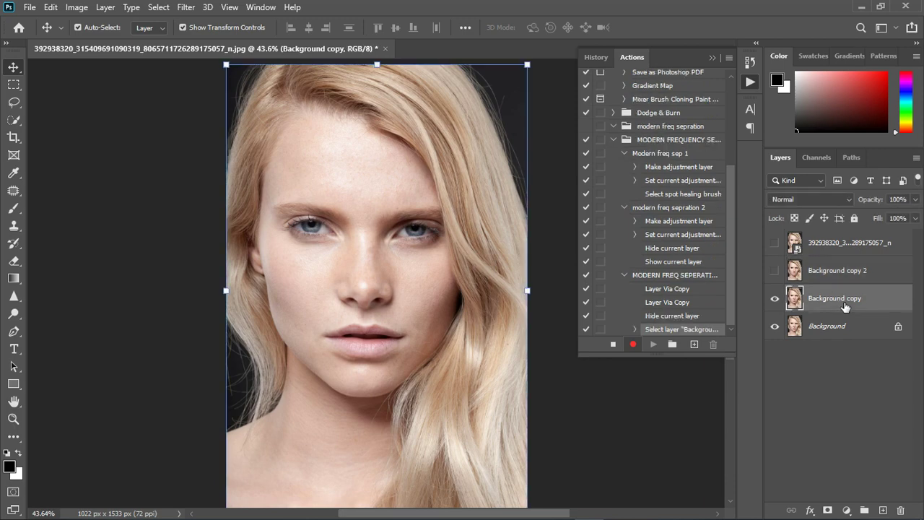
pyautogui.click(186, 9)
pyautogui.moveTo(209, 160)
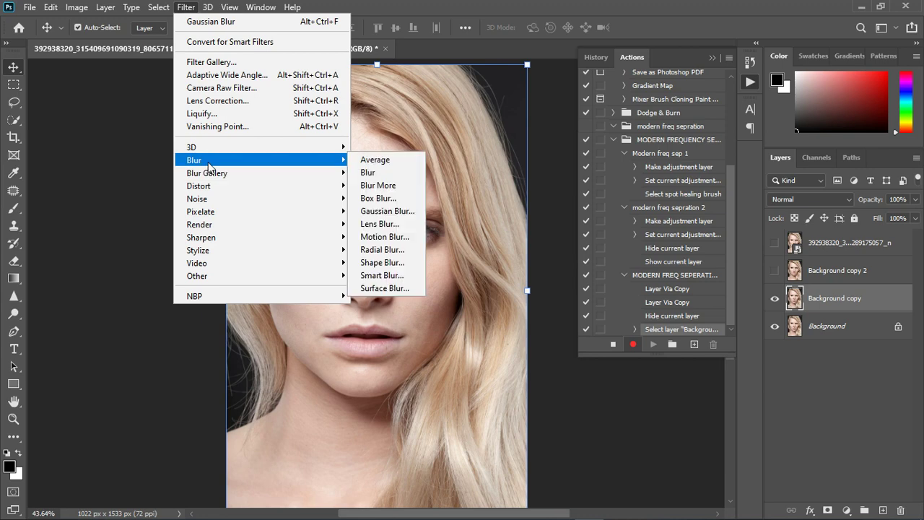
pyautogui.click(375, 211)
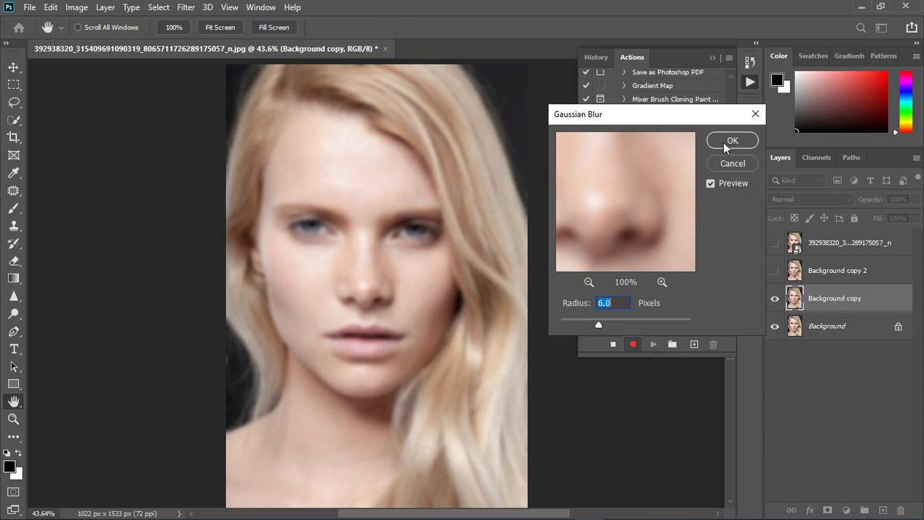
pyautogui.moveTo(598, 325); pyautogui.dragTo(592, 326)
pyautogui.click(734, 140)
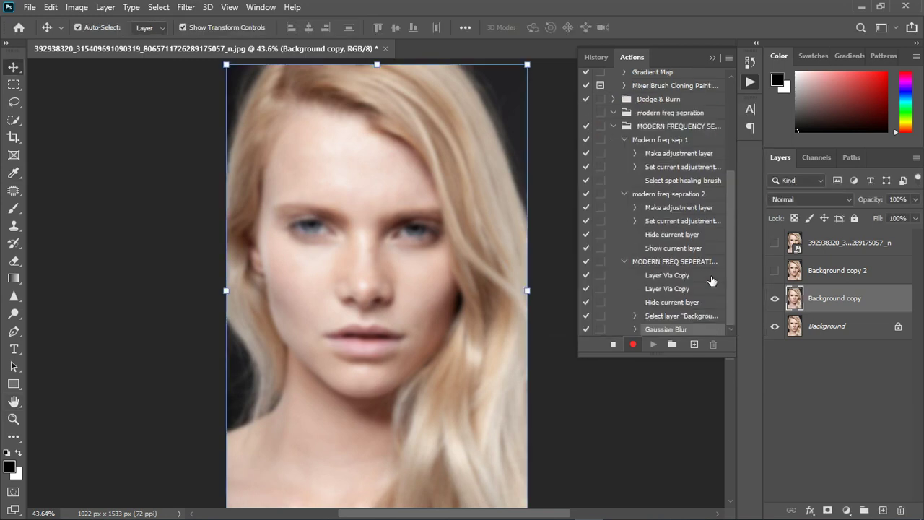
pyautogui.click(601, 330)
# Step: Duplicate the blurred Background copy layer, and make the Background copy 2 layer visible again
pyautogui.hotkey('ctrl', 'j')
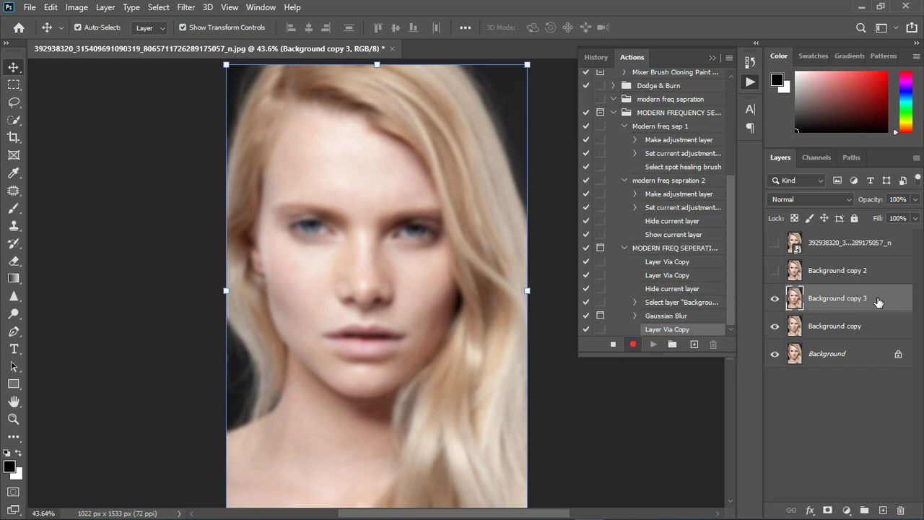
pyautogui.click(845, 274)
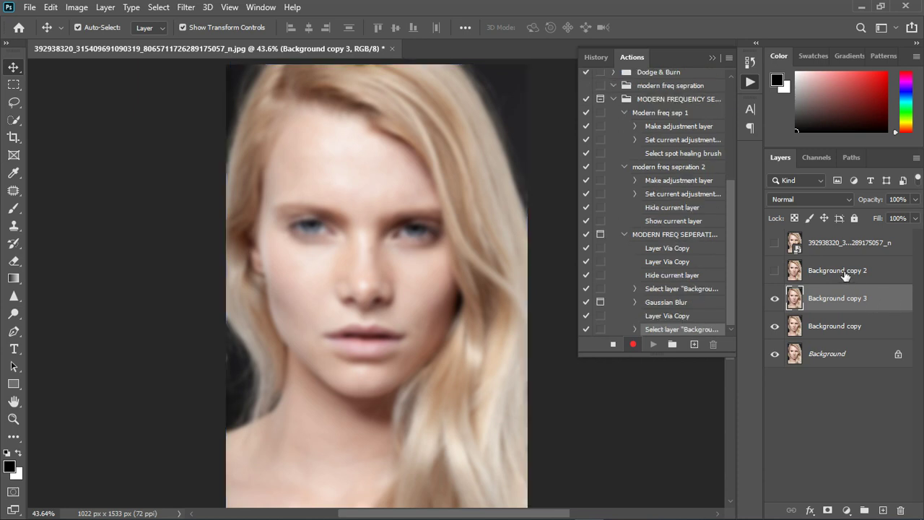
pyautogui.click(775, 271)
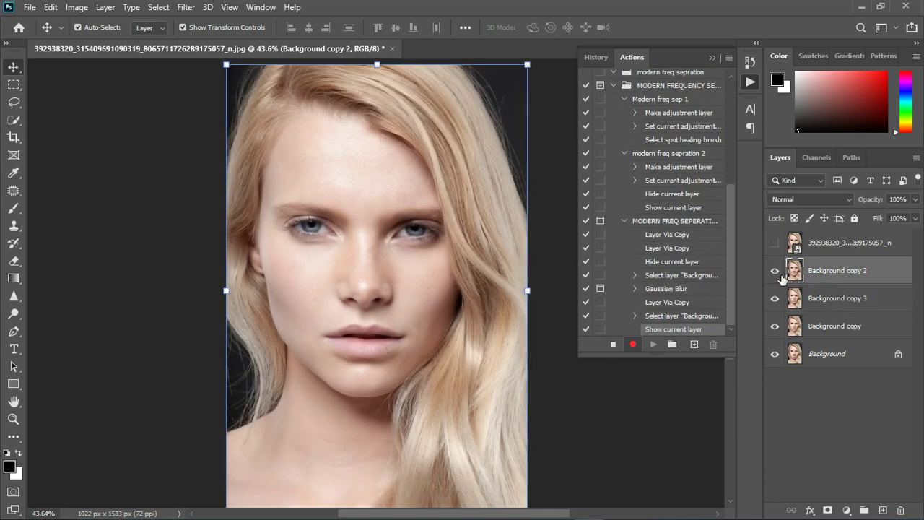
# Step: Use Apply Image on Background copy 2 with Background copy 3 as source layer, RGB channel, Subtract blending, scale 2 and offset 128
pyautogui.click(78, 8)
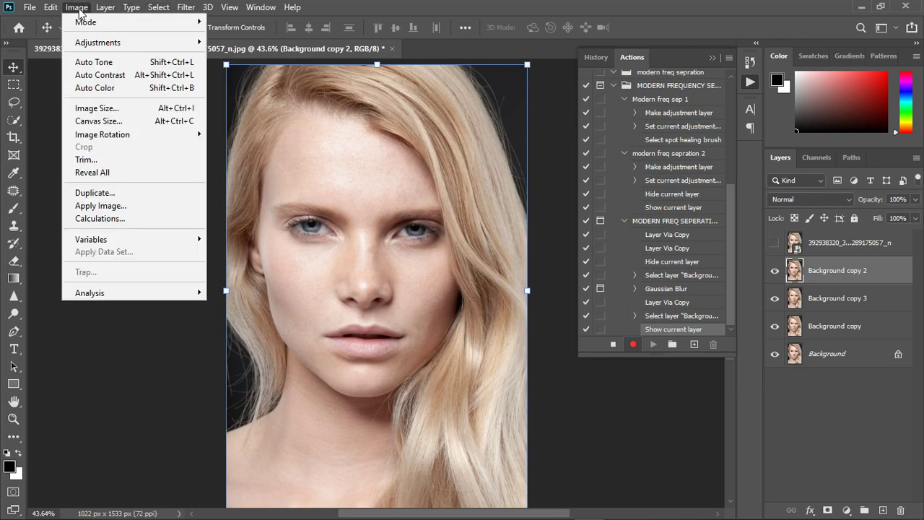
pyautogui.click(96, 207)
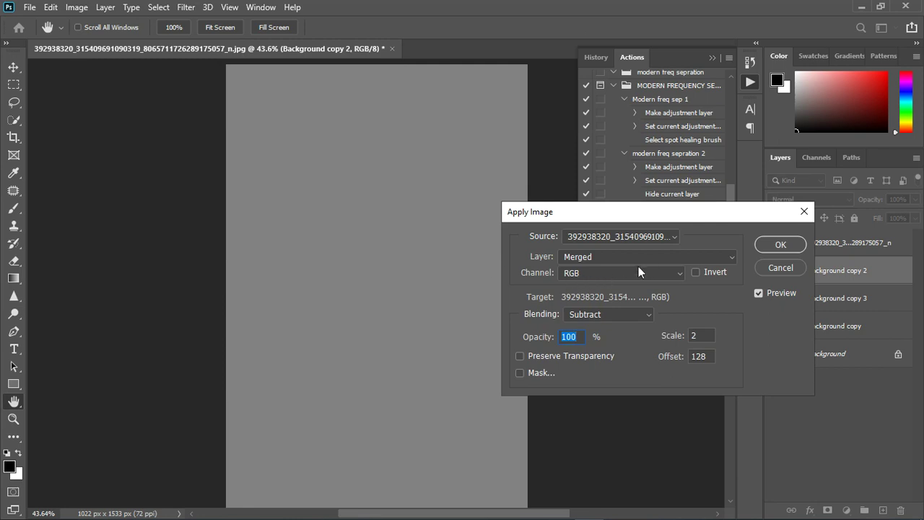
pyautogui.click(657, 256)
pyautogui.click(657, 256)
pyautogui.click(657, 257)
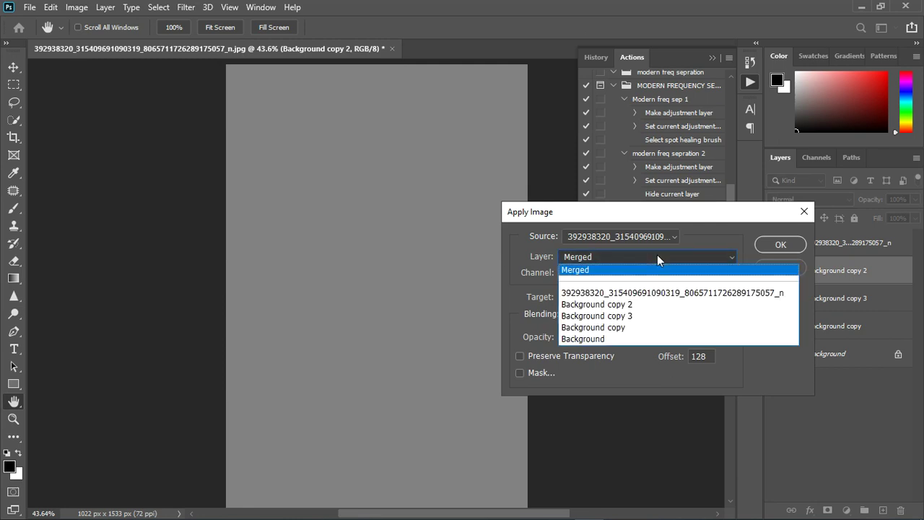
pyautogui.click(631, 318)
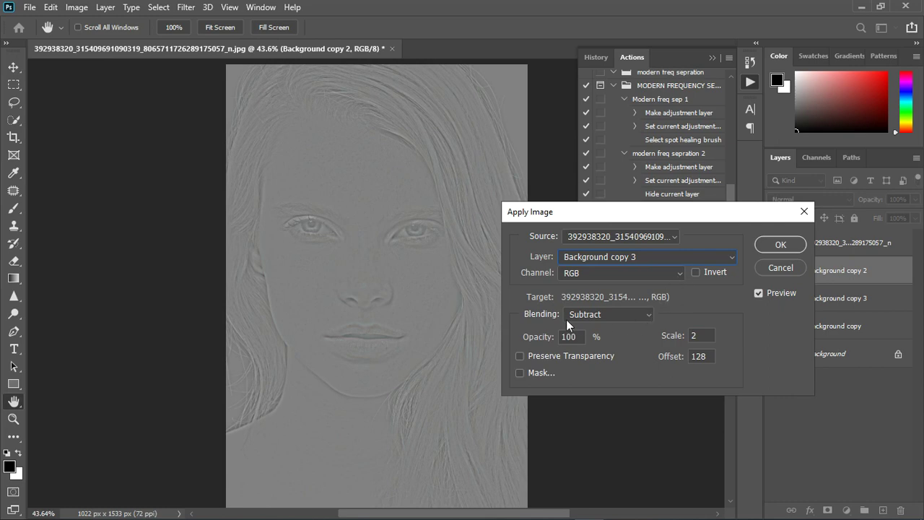
pyautogui.click(641, 319)
pyautogui.click(598, 461)
pyautogui.click(781, 244)
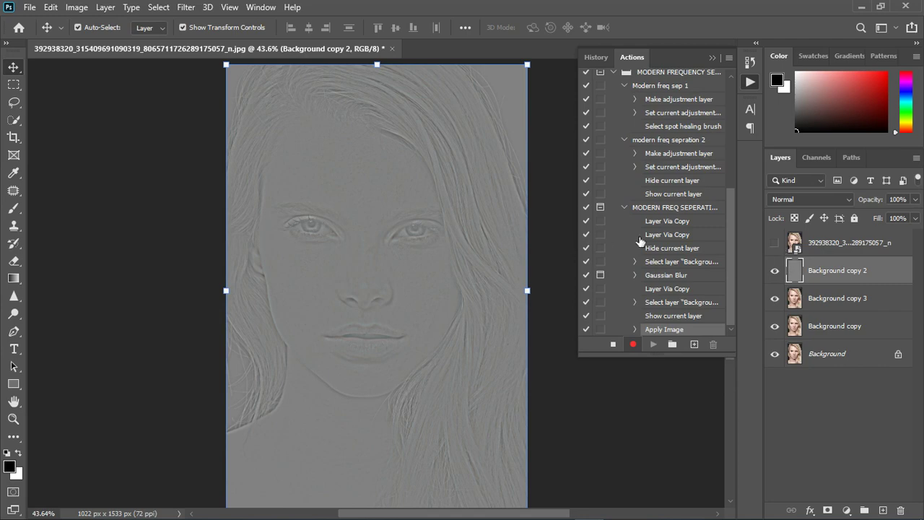
# Step: Set the Background copy 2 layer's blend mode to Linear Light and record selecting the Clone Stamp tool for it
pyautogui.click(774, 201)
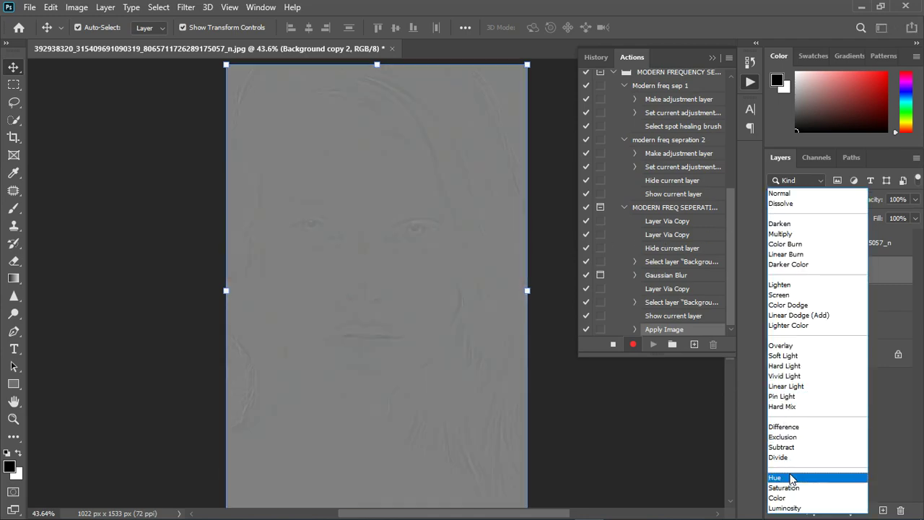
pyautogui.click(788, 385)
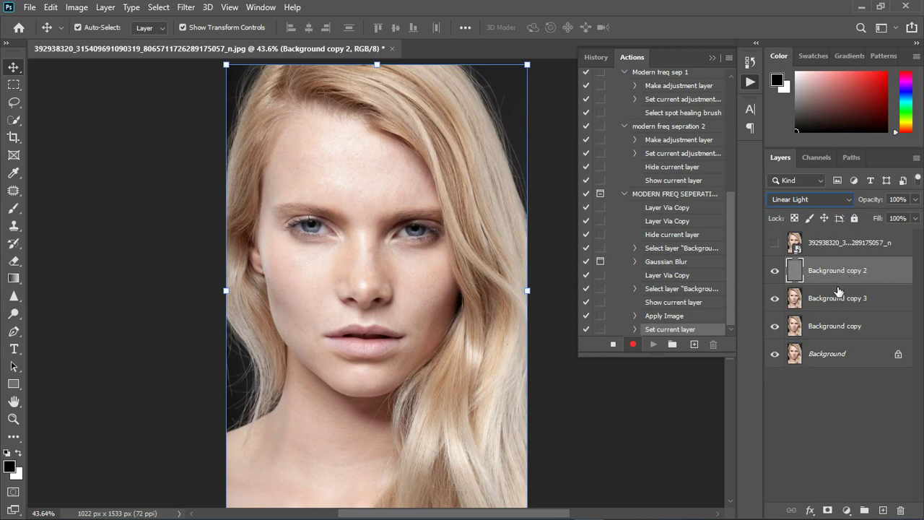
pyautogui.click(14, 228)
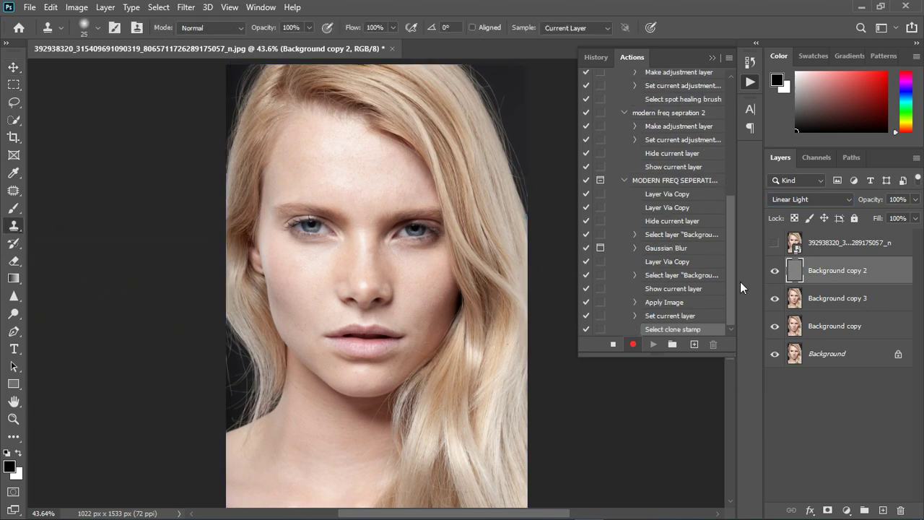
# Step: Record selecting the Background copy 3 layer and the Mixer Brush tool, then stop recording and collapse the MODERN FREQUENCY SEPERATION set
pyautogui.click(835, 310)
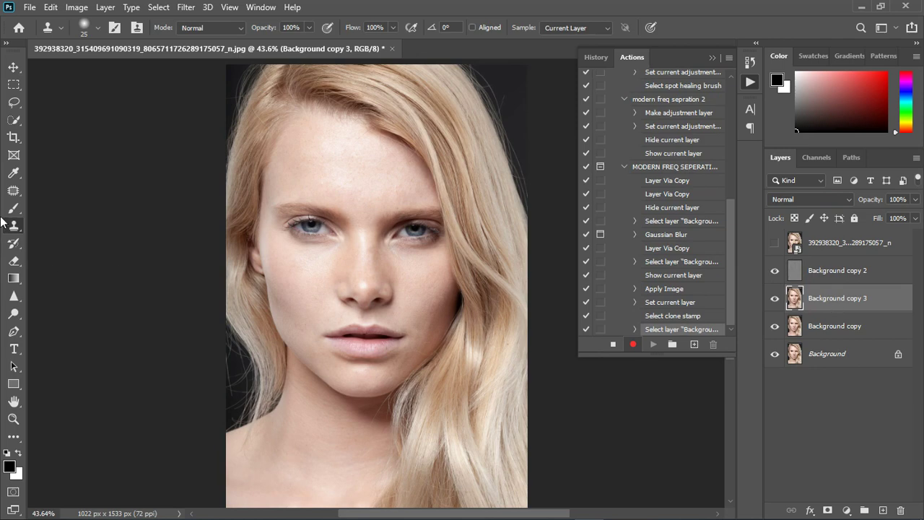
pyautogui.moveTo(13, 208)
pyautogui.mouseDown()
pyautogui.moveTo(58, 221)
pyautogui.moveTo(16, 220)
pyautogui.moveTo(76, 251)
pyautogui.mouseUp()
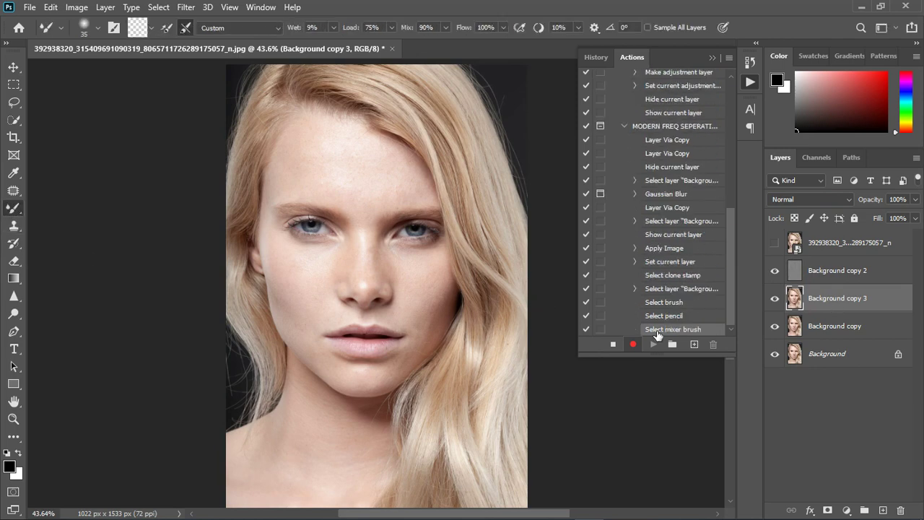
pyautogui.click(613, 345)
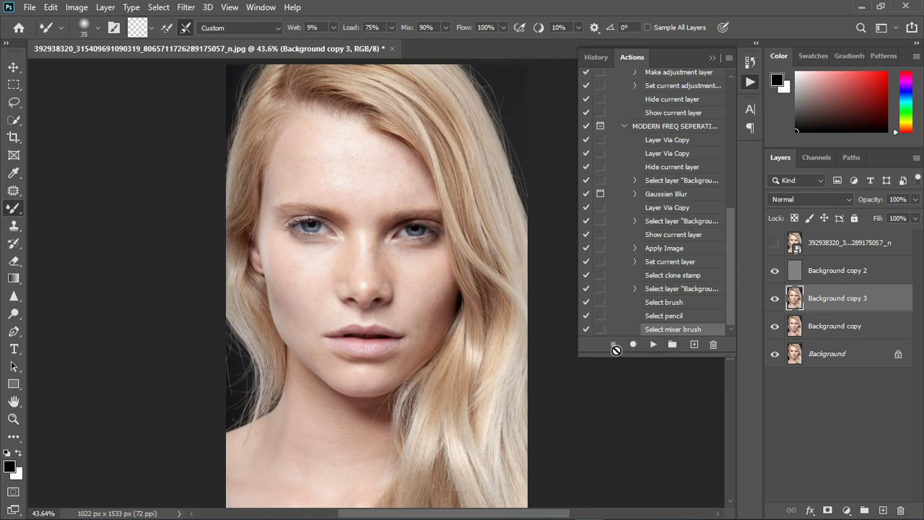
pyautogui.click(625, 127)
pyautogui.click(616, 195)
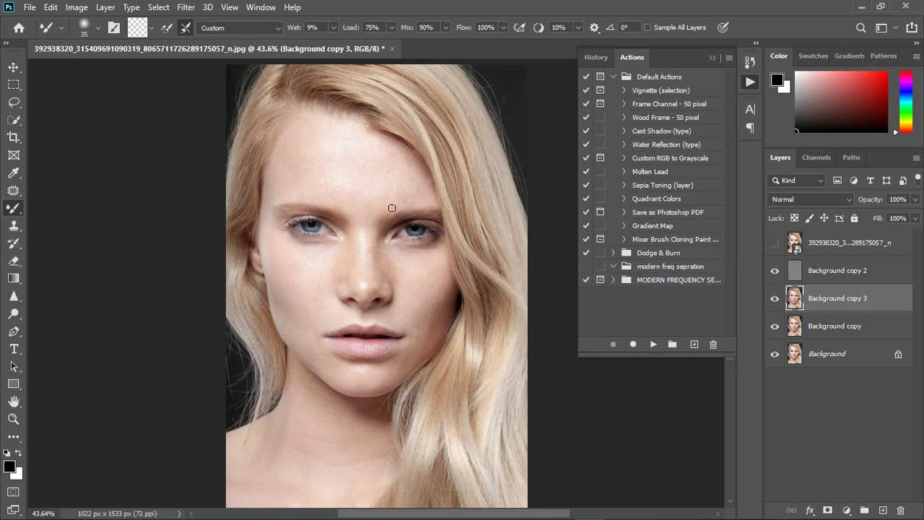
# Step: Smooth the portrait's skin tones on Background copy 3 with the Mixer Brush, enlarging the brush to 45
pyautogui.scroll(2, 399, 223)
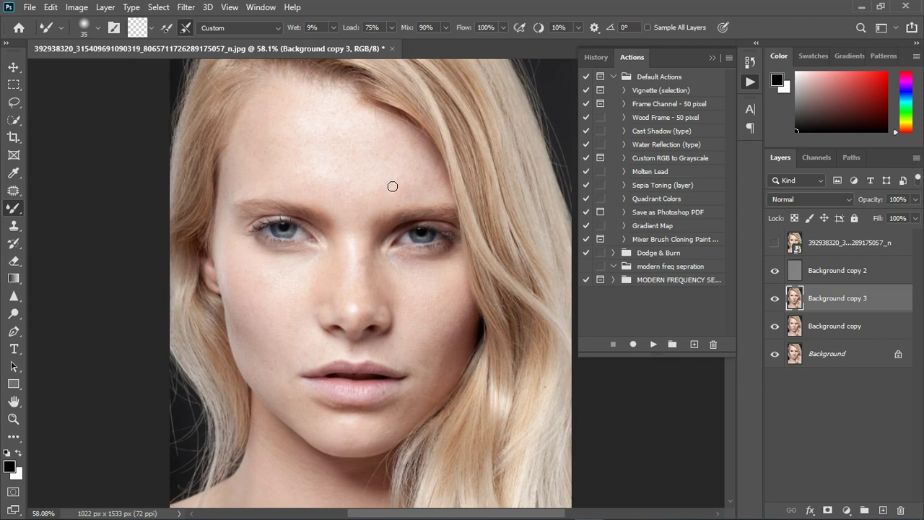
pyautogui.scroll(-2, 390, 206)
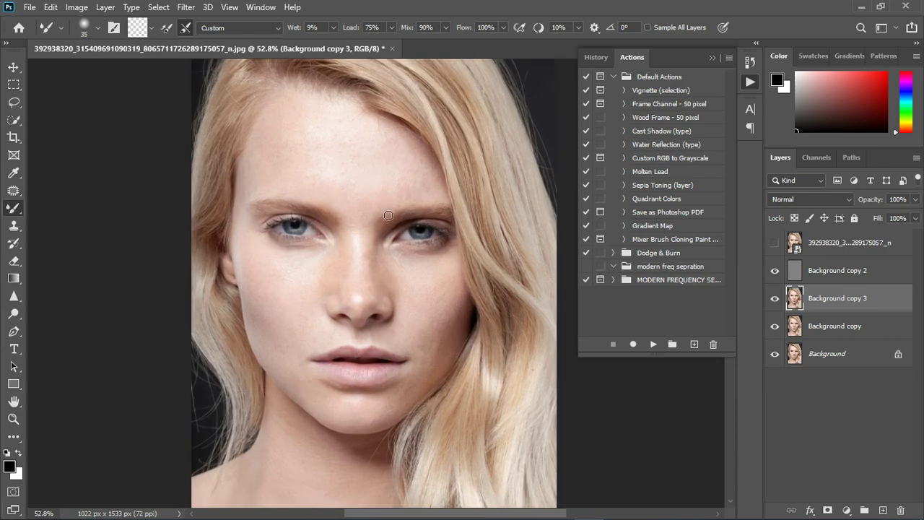
pyautogui.scroll(-1, 395, 218)
pyautogui.press(']')
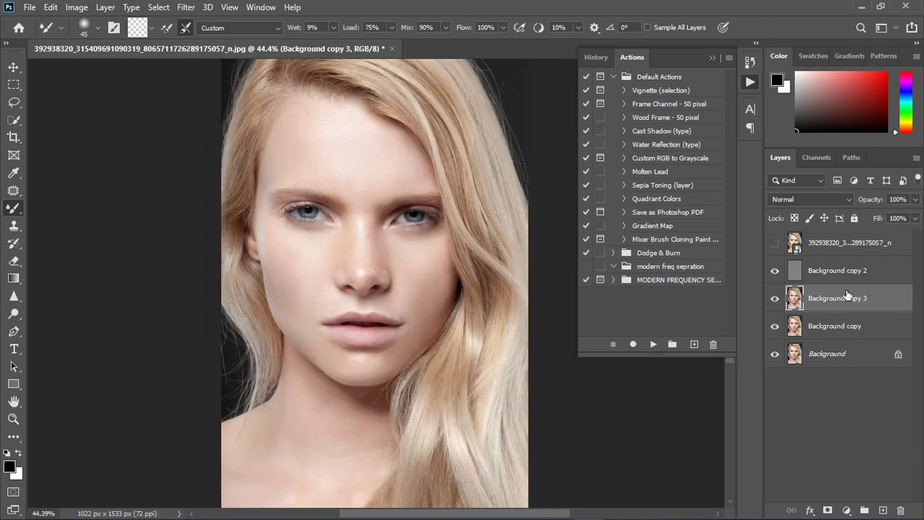
pyautogui.scroll(1, 409, 264)
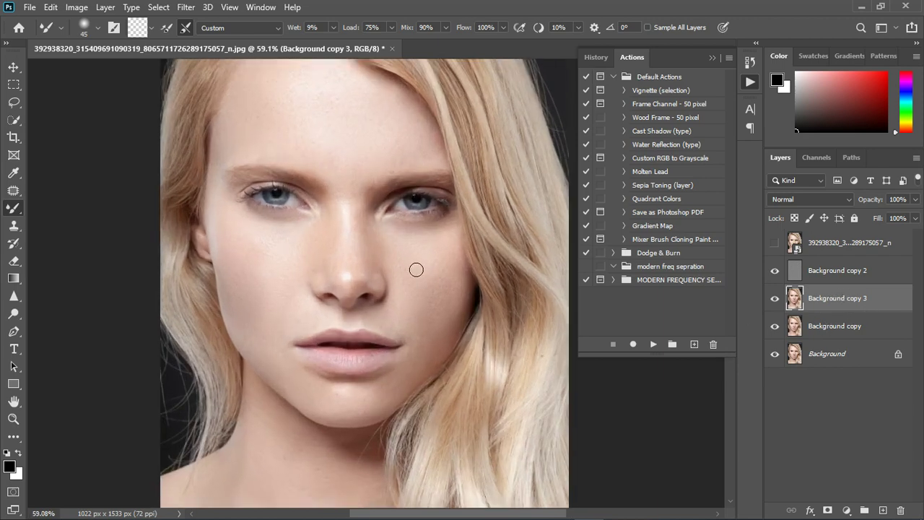
pyautogui.scroll(-2, 409, 265)
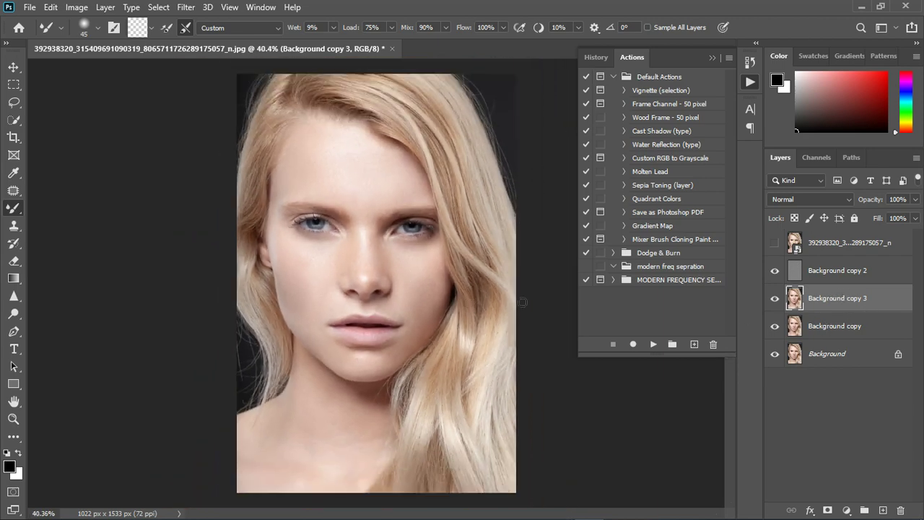
# Step: Group the Background copy, Background copy 3 and Background copy 2 layers
pyautogui.keyDown('shift'); pyautogui.click(881, 331); pyautogui.keyUp('shift')
pyautogui.keyDown('shift'); pyautogui.click(883, 278); pyautogui.keyUp('shift')
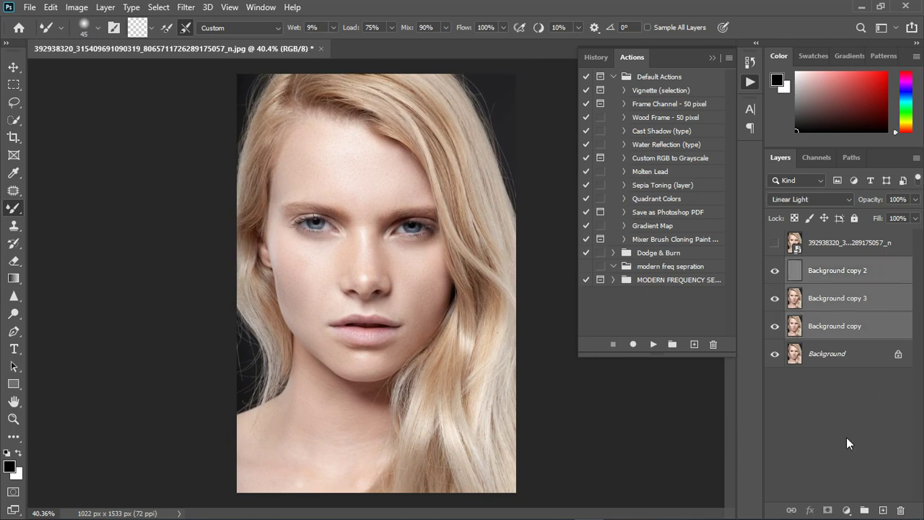
pyautogui.click(864, 510)
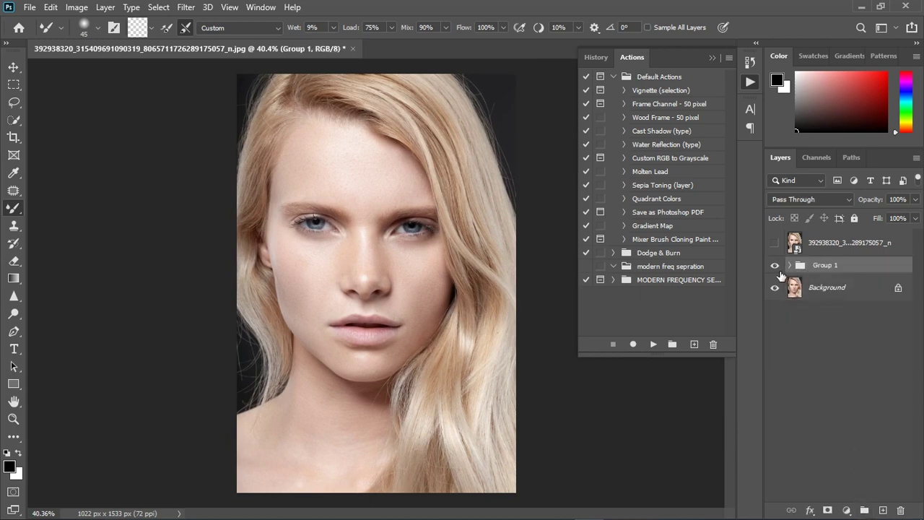
# Step: Expand Group 1 and toggle its visibility to compare the skin before and after retouching
pyautogui.click(791, 266)
pyautogui.click(777, 267)
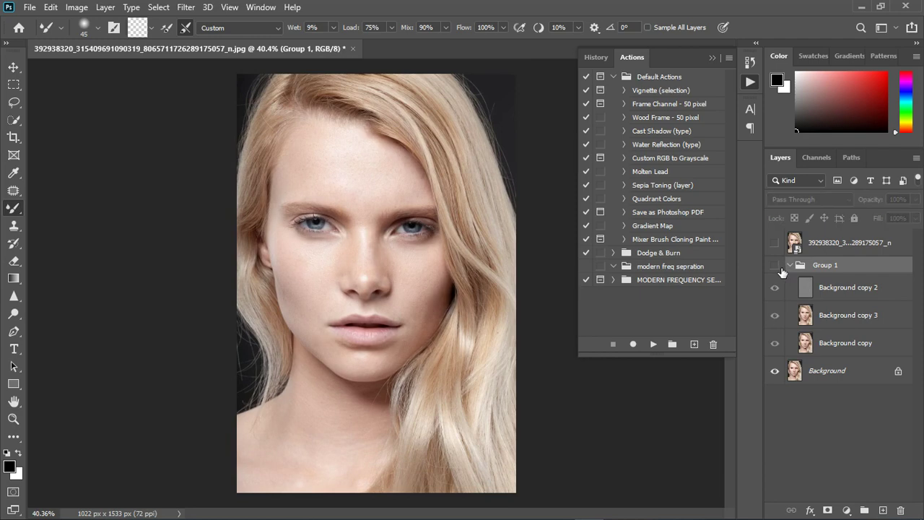
pyautogui.click(775, 267)
pyautogui.scroll(3, 402, 262)
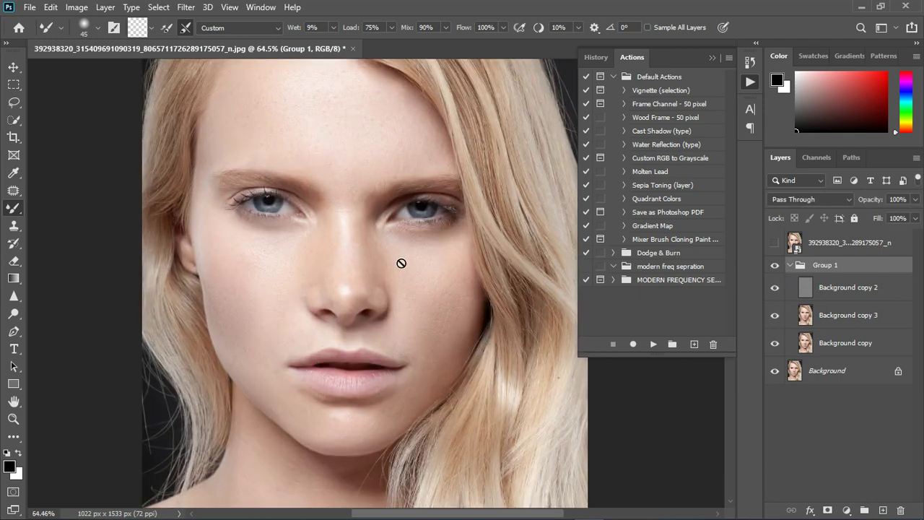
pyautogui.click(775, 265)
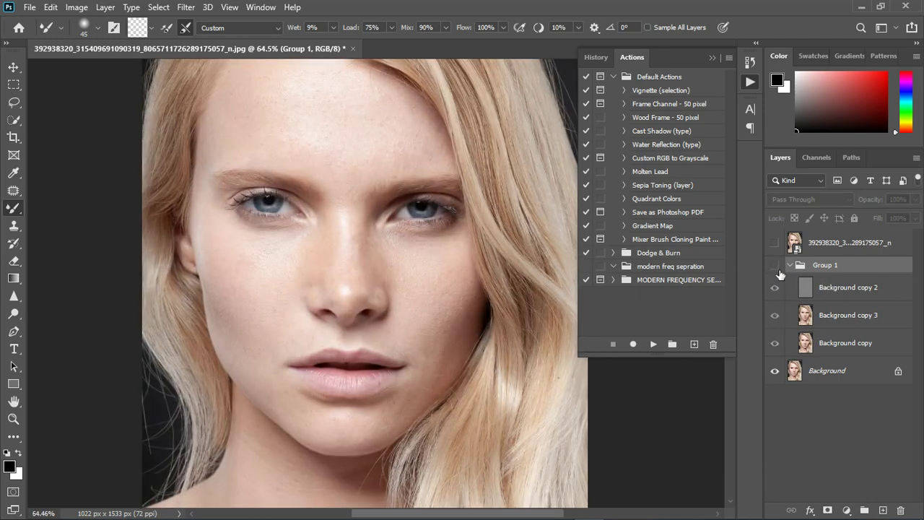
pyautogui.click(776, 267)
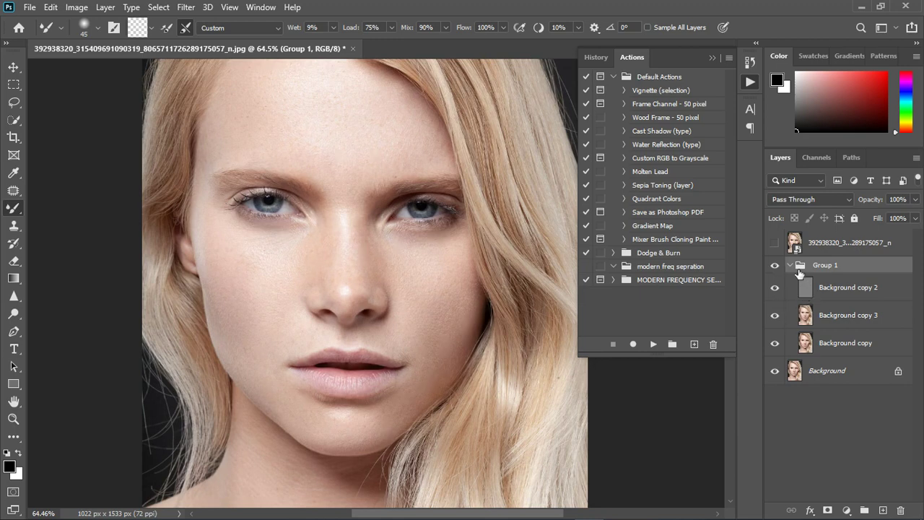
# Step: Lower the fill of the Background copy 3 layer to 83% while comparing before and after, and collapse Group 1
pyautogui.click(852, 327)
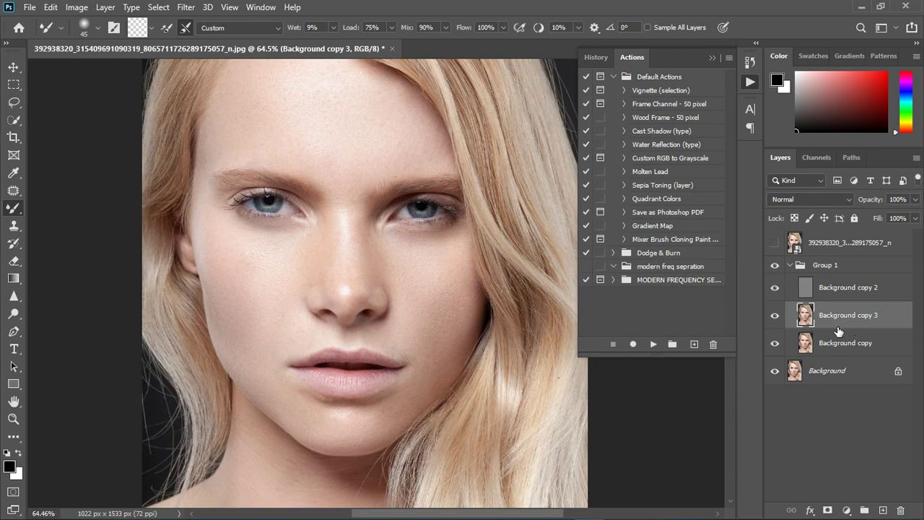
pyautogui.click(778, 317)
pyautogui.click(915, 219)
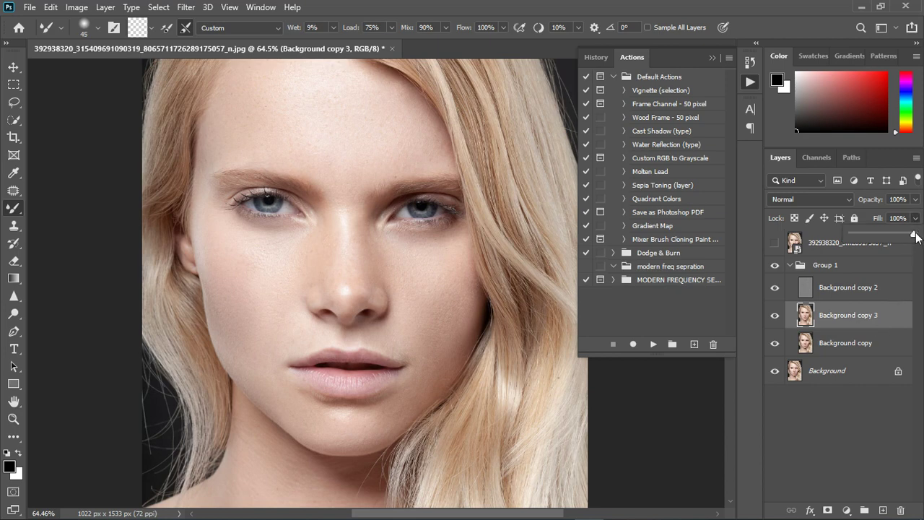
pyautogui.moveTo(914, 233); pyautogui.dragTo(898, 238)
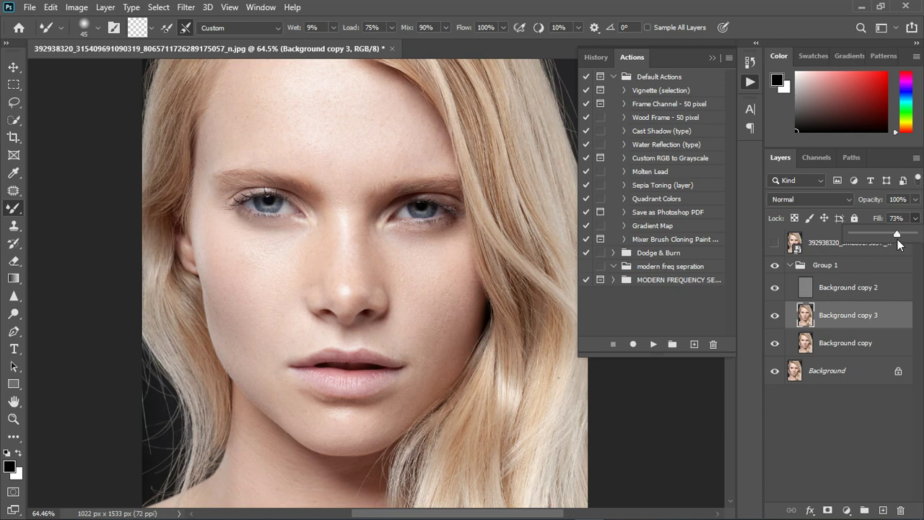
pyautogui.click(776, 266)
pyautogui.click(777, 267)
pyautogui.click(915, 218)
pyautogui.moveTo(898, 234); pyautogui.dragTo(907, 252)
pyautogui.scroll(-2, 321, 290)
pyautogui.scroll(3, 388, 392)
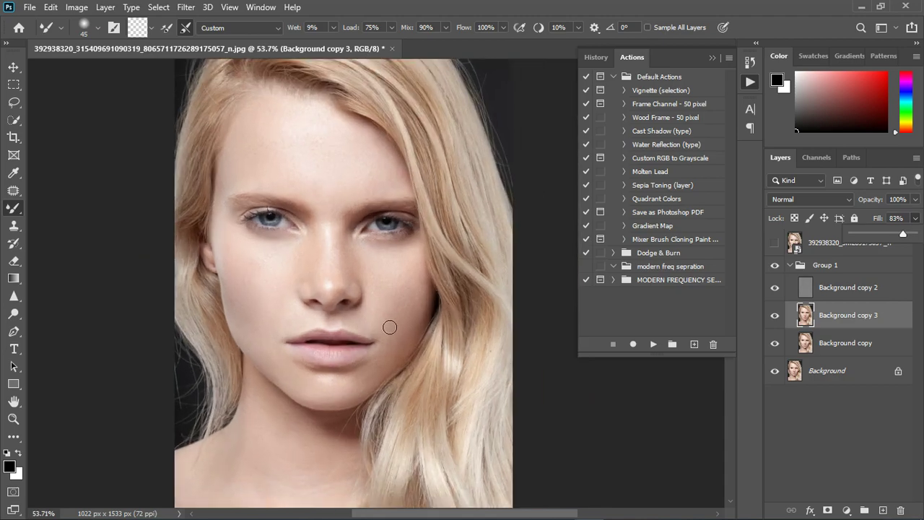
pyautogui.scroll(-1, 394, 334)
pyautogui.click(798, 267)
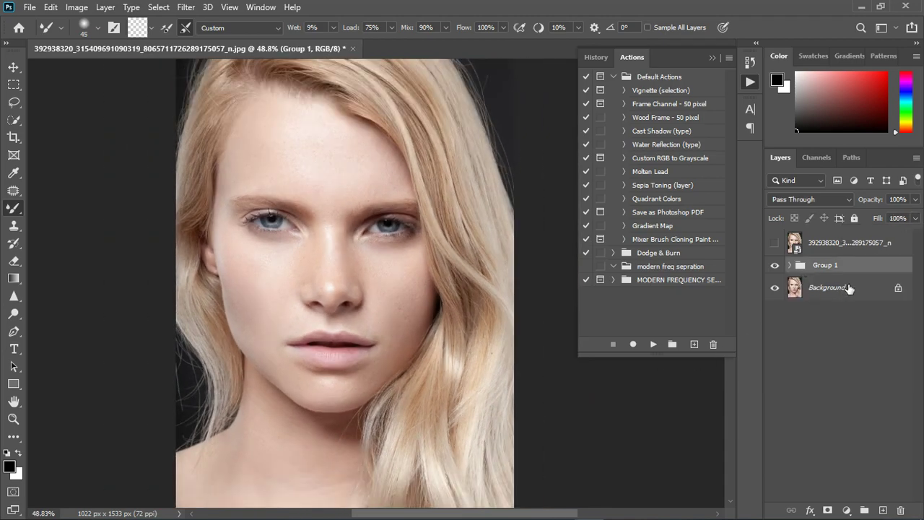